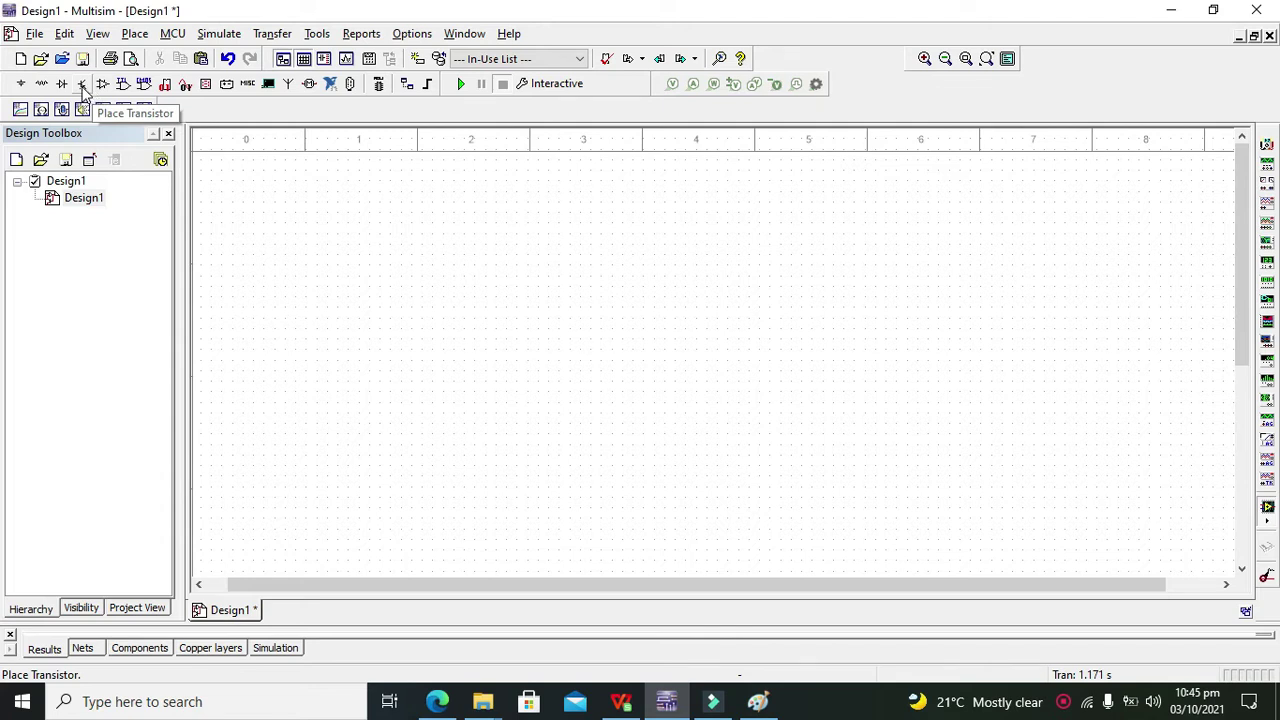
Step: Place a BC547A transistor (Q1) from the BJT_NPN family near the schematic centre
left_click(83, 86)
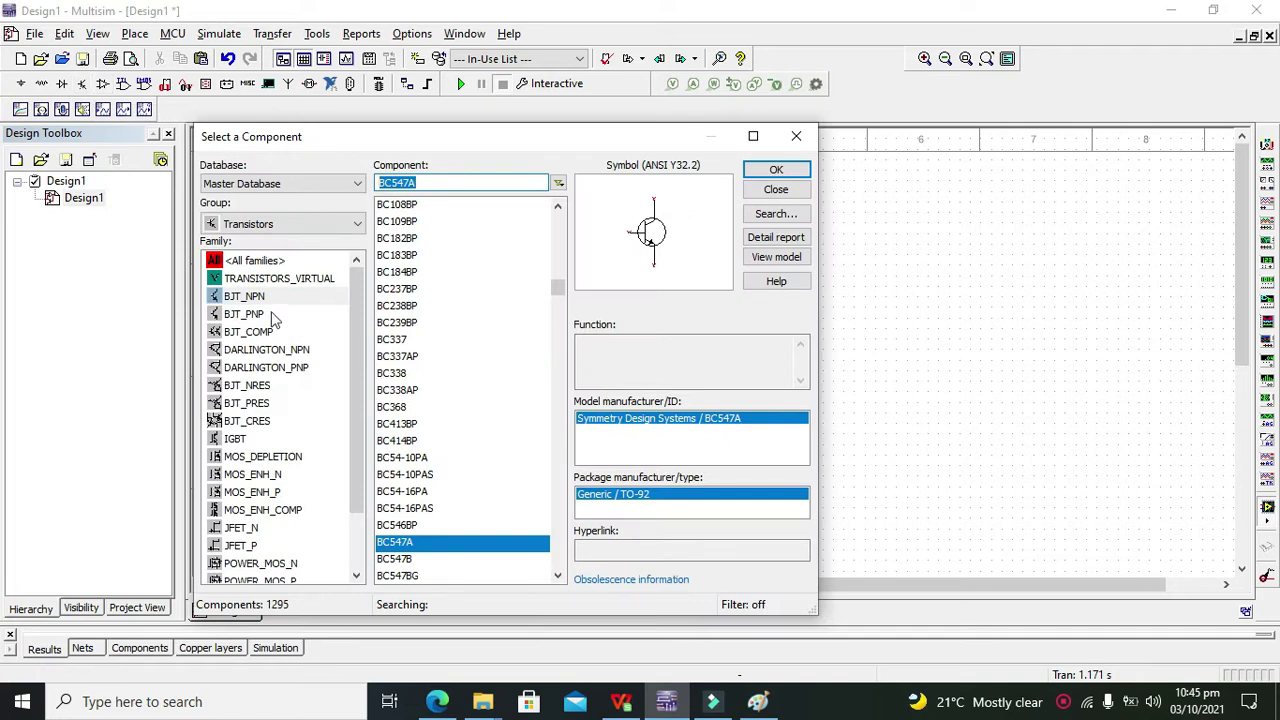
left_click(243, 299)
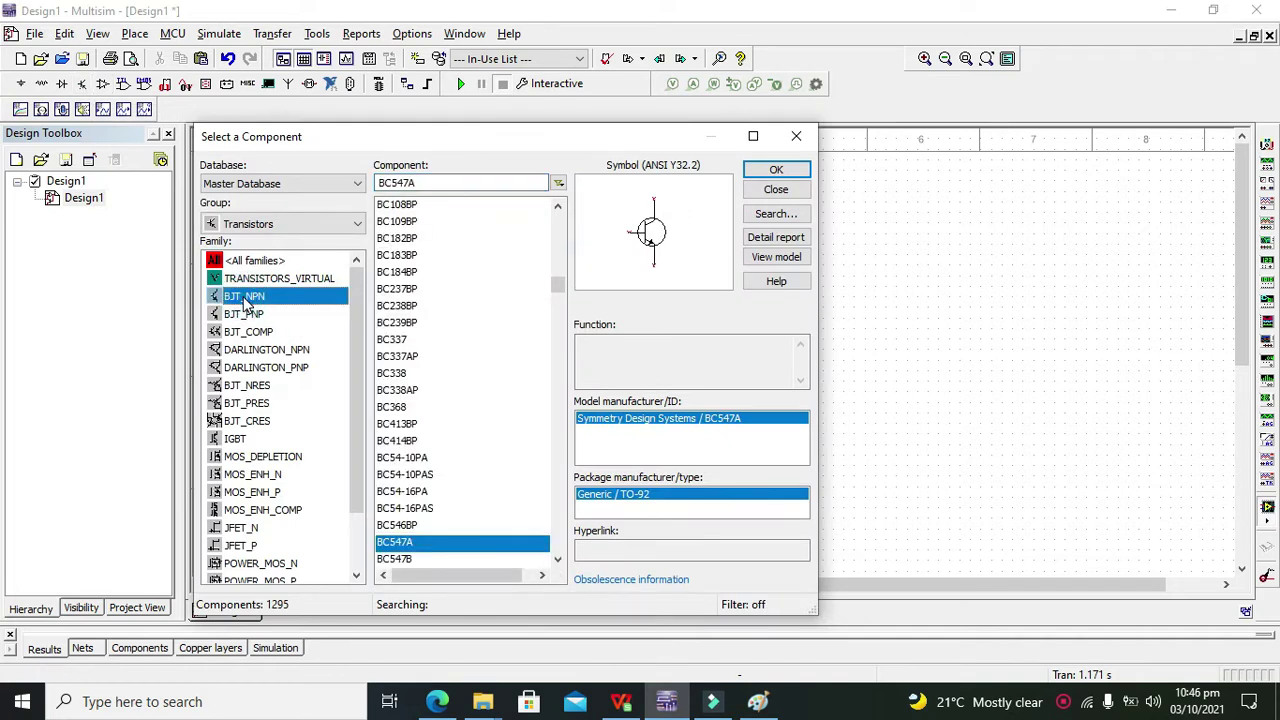
left_click(421, 525)
left_click(408, 545)
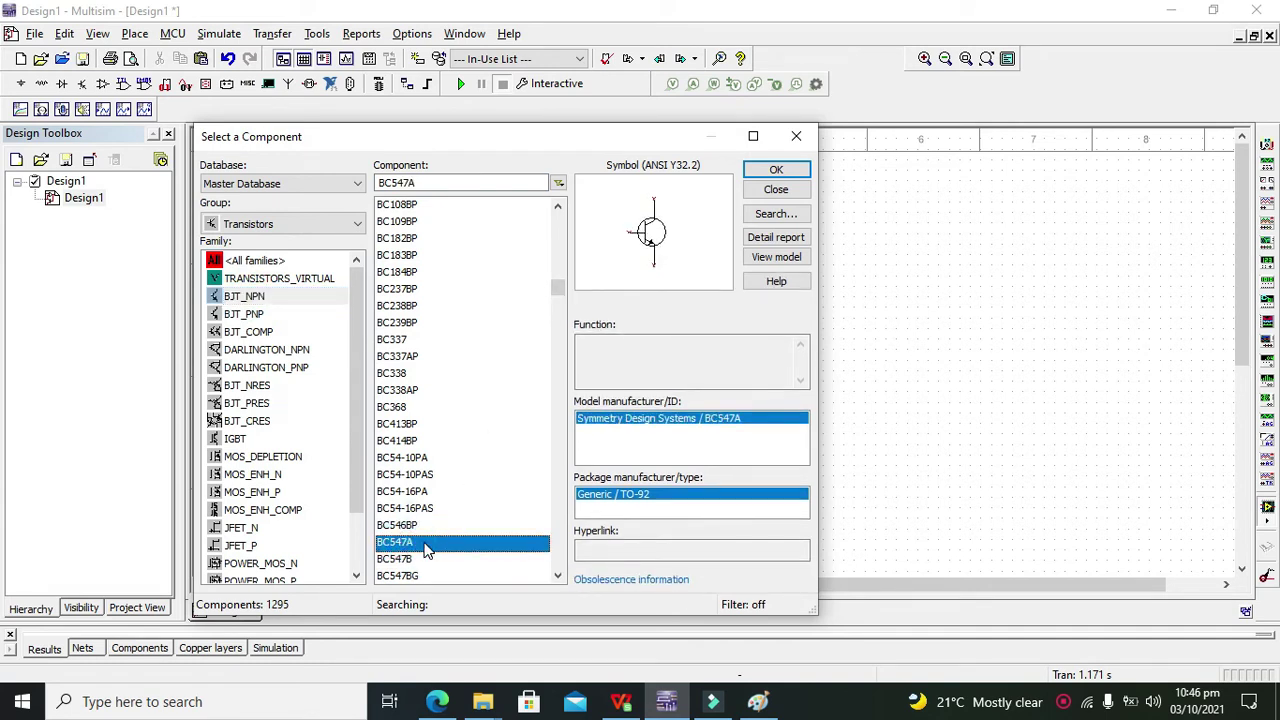
left_click(776, 170)
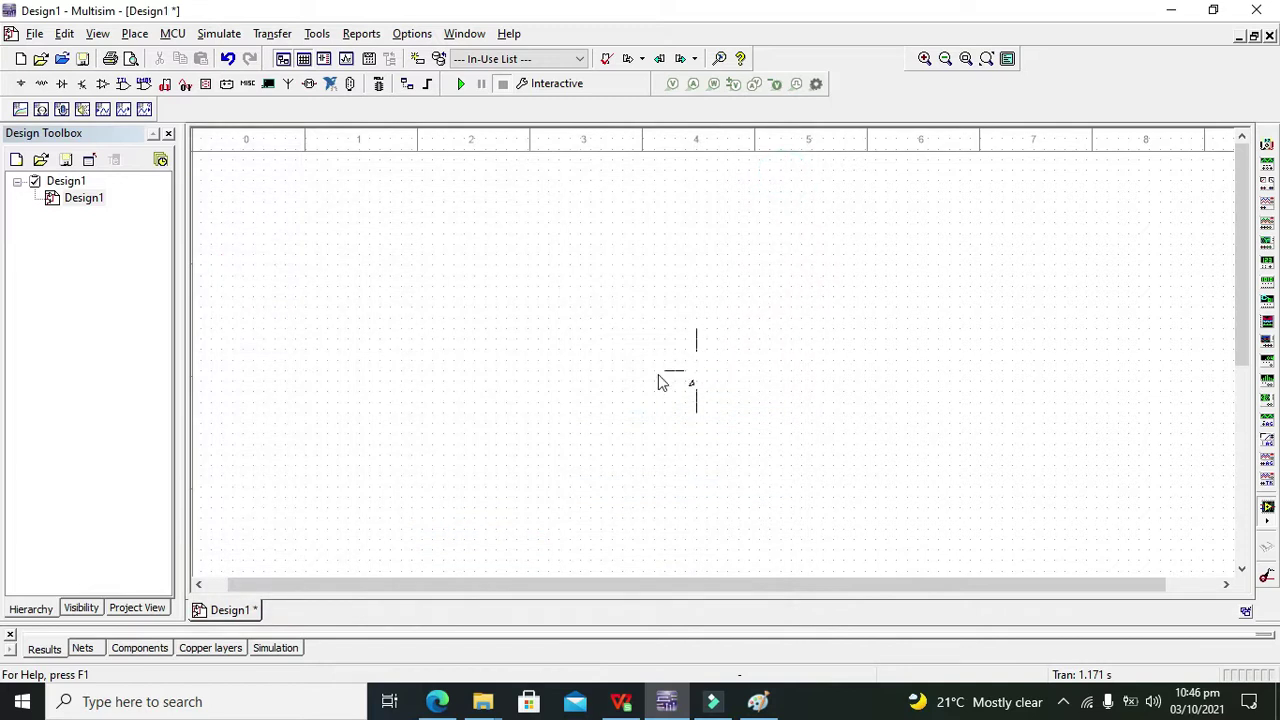
left_click(672, 378)
left_click(797, 137)
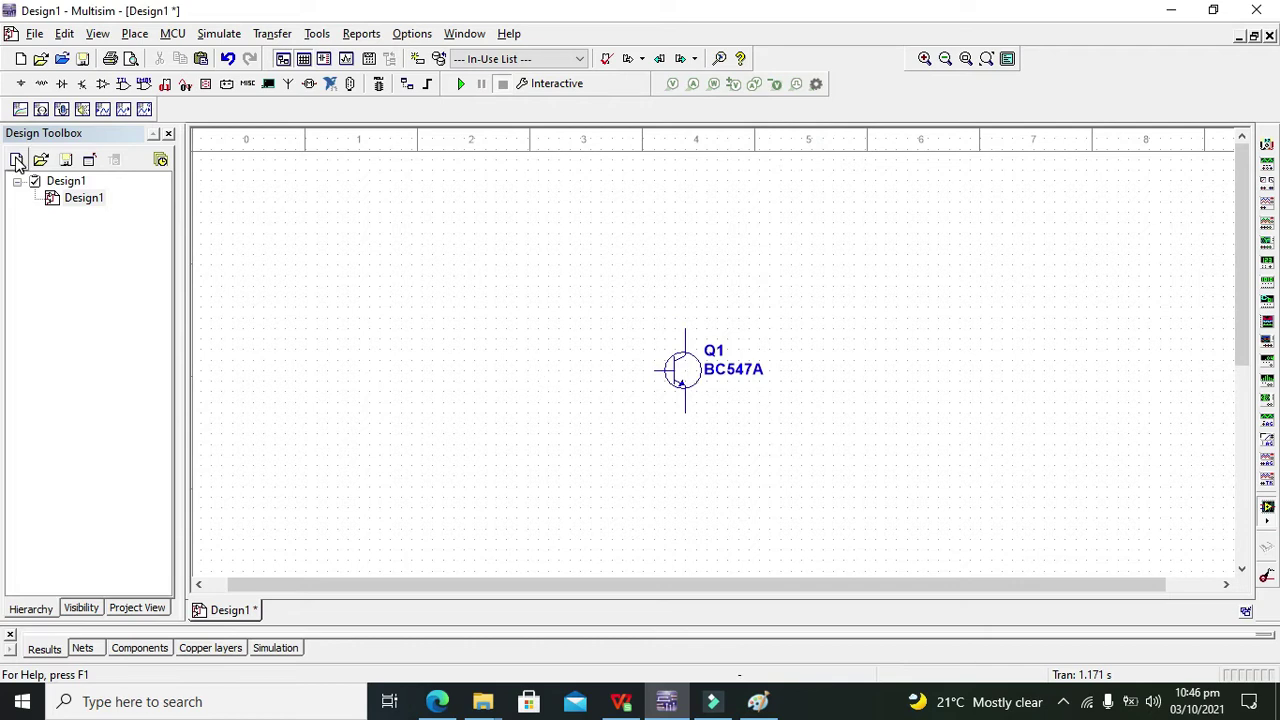
Step: Place a ground symbol below Q1 and wire it to the transistor's emitter
left_click(21, 85)
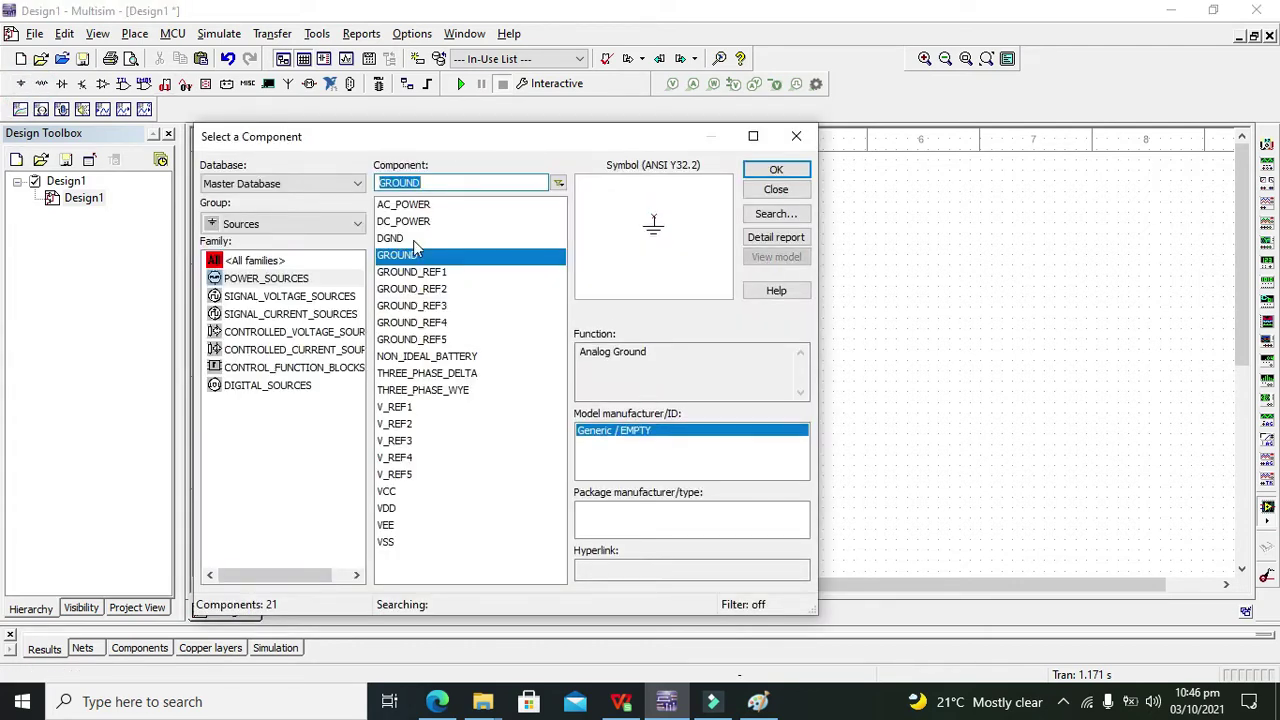
left_click(776, 170)
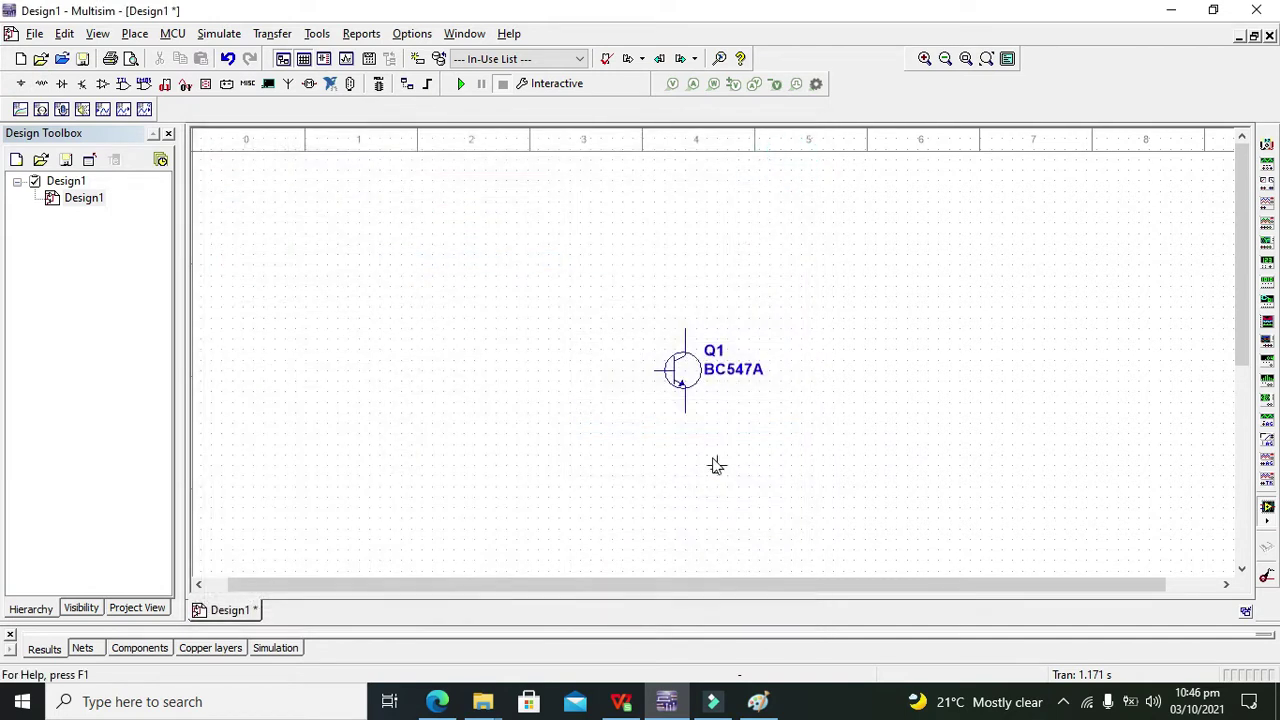
left_click(686, 482)
left_click(803, 131)
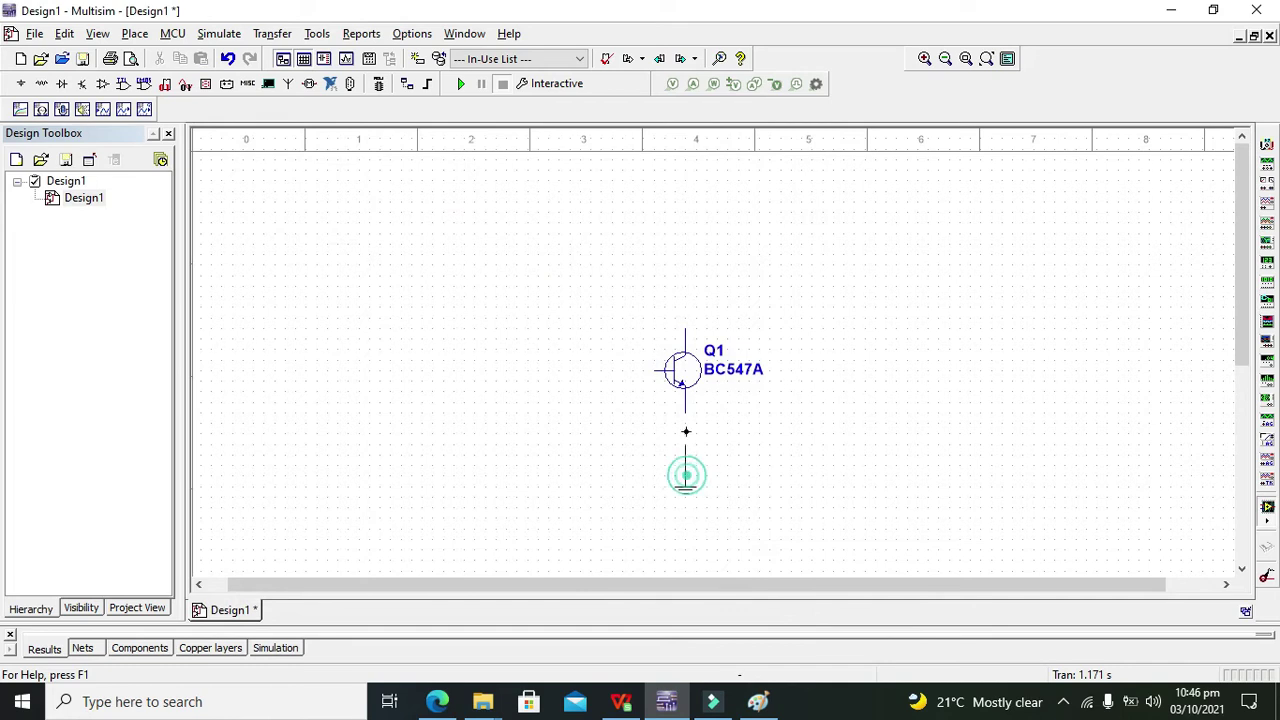
left_click(686, 472)
left_click(685, 405)
Step: Move the ground symbol up so it sits just below Q1
left_click(688, 490)
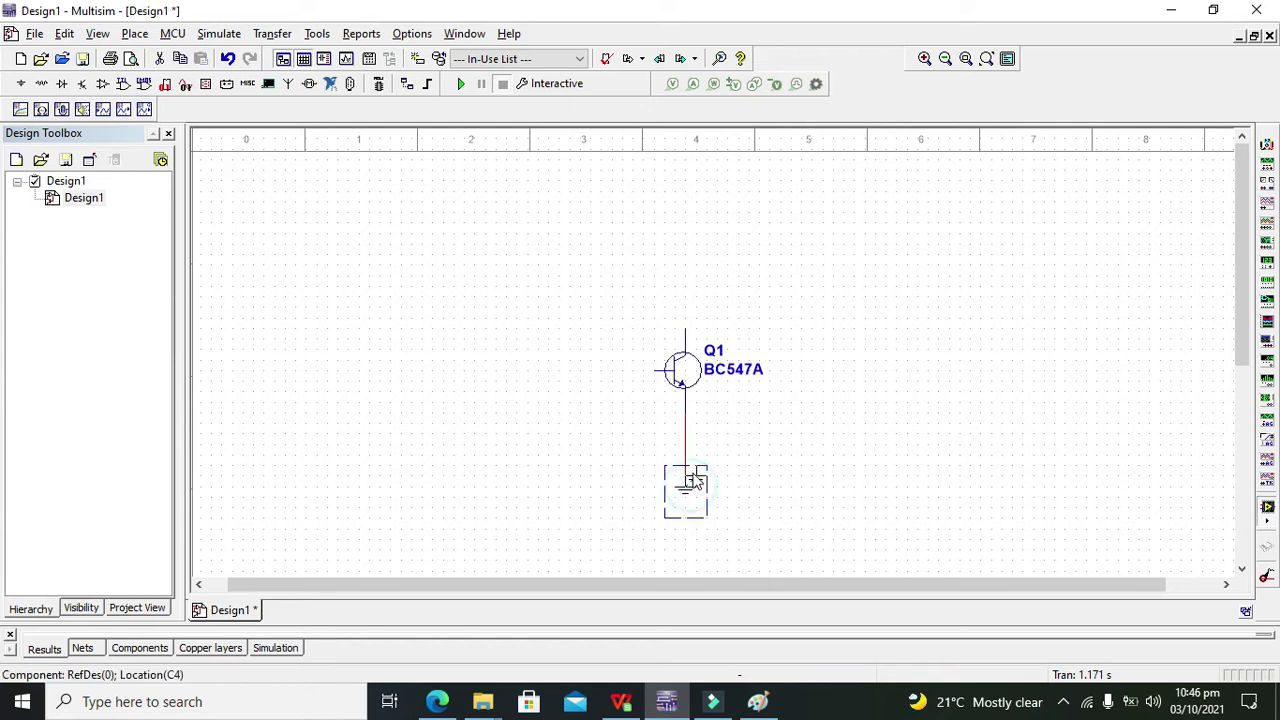
left_click_drag(690, 493, 688, 468)
left_click(764, 463)
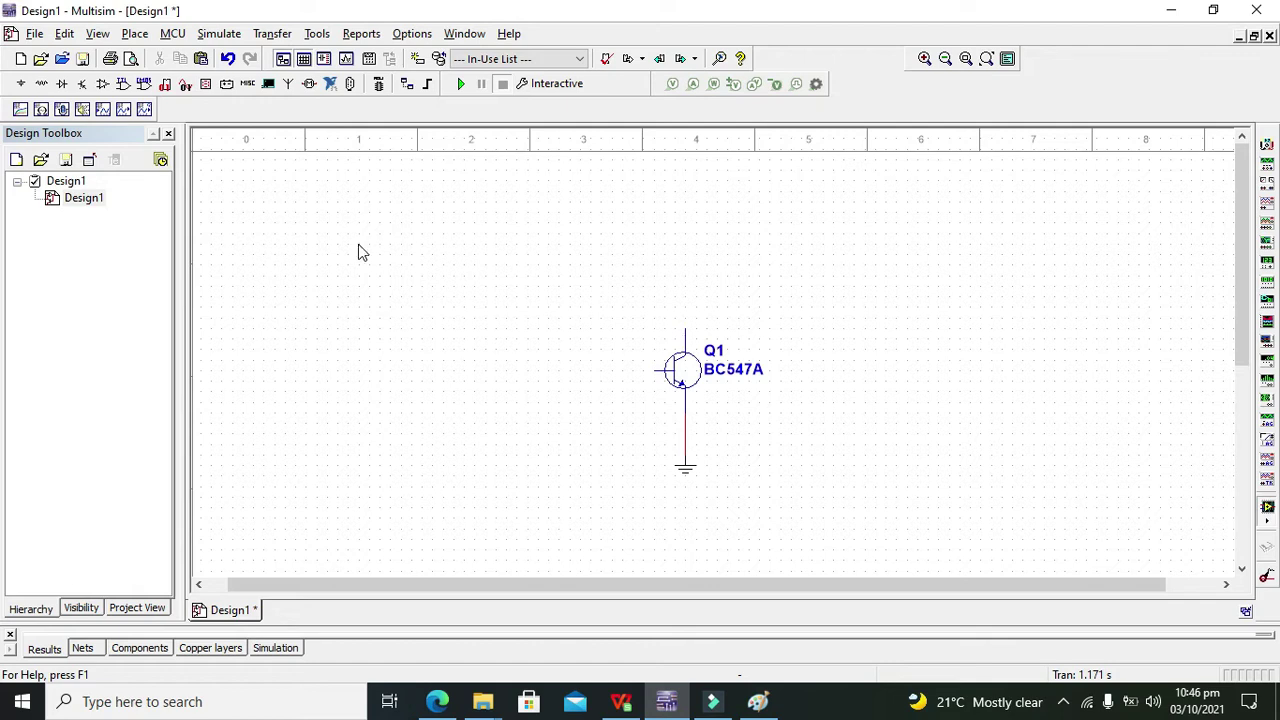
Step: Browse the Basic group's SWITCH, BASIC_VIRTUAL and RATED_VIRTUAL families for a resistor
left_click(21, 84)
left_click(50, 85)
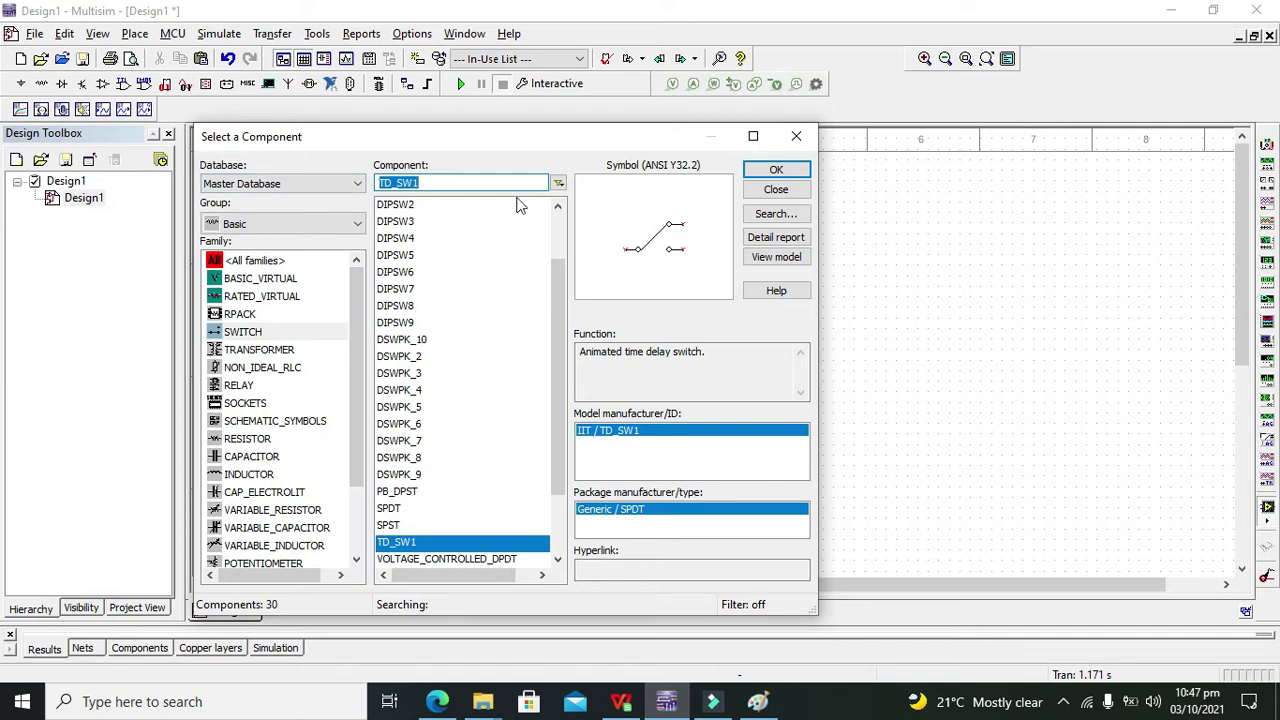
left_click(794, 137)
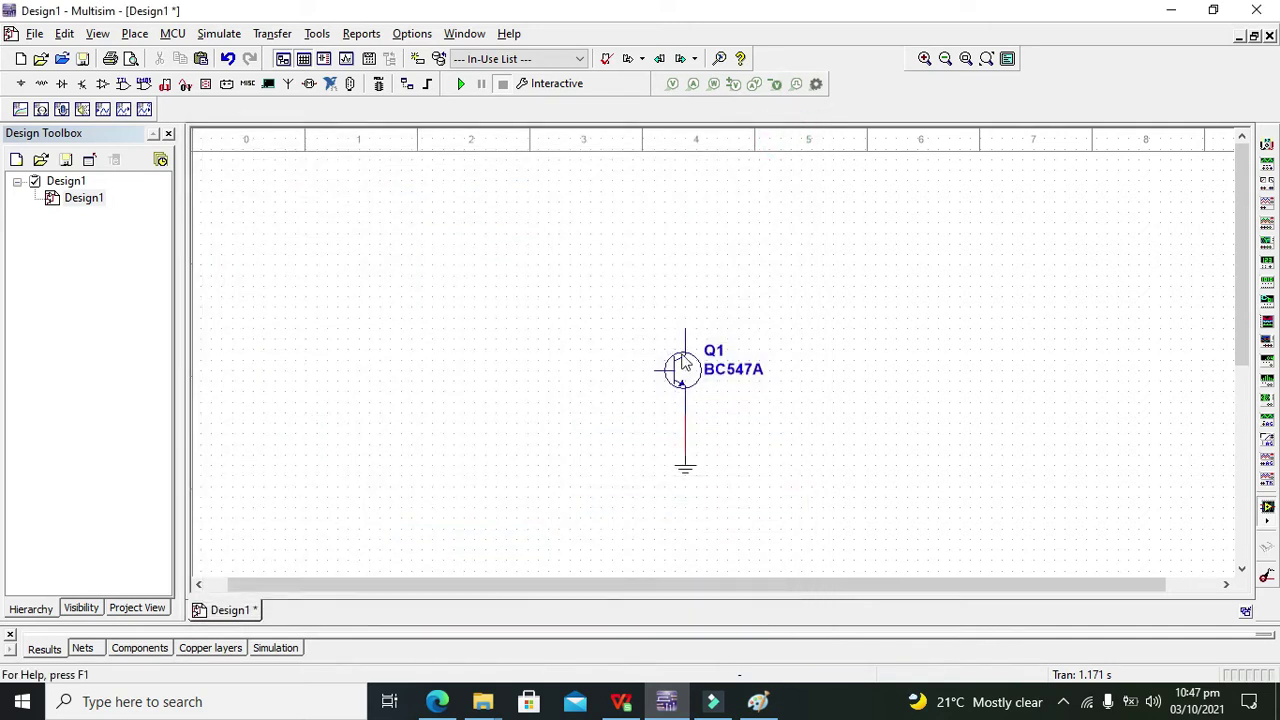
left_click(41, 84)
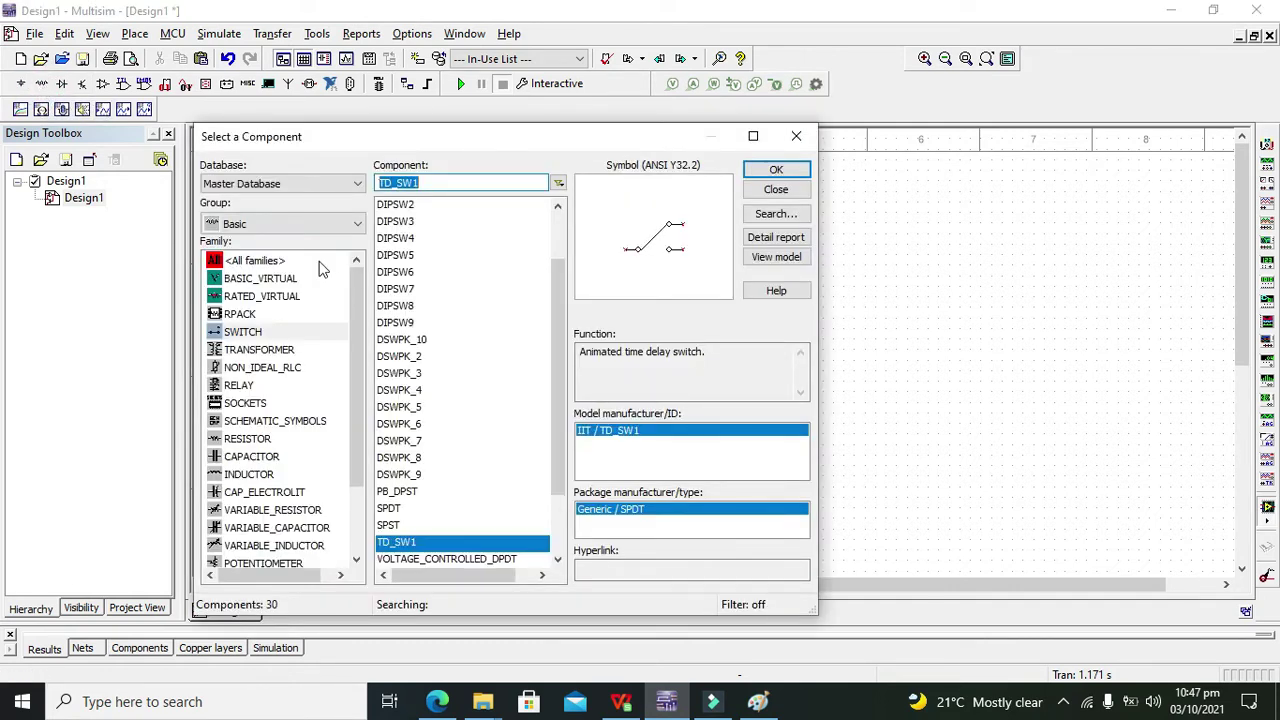
left_click(266, 284)
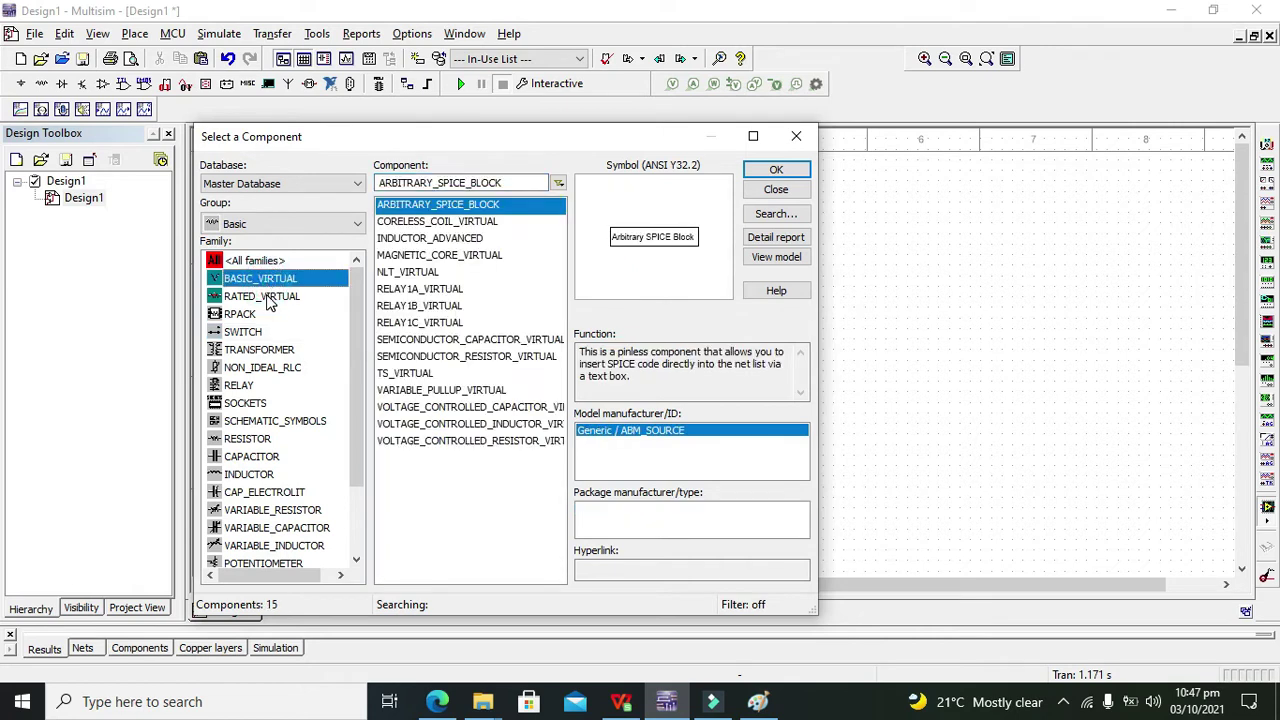
left_click(268, 301)
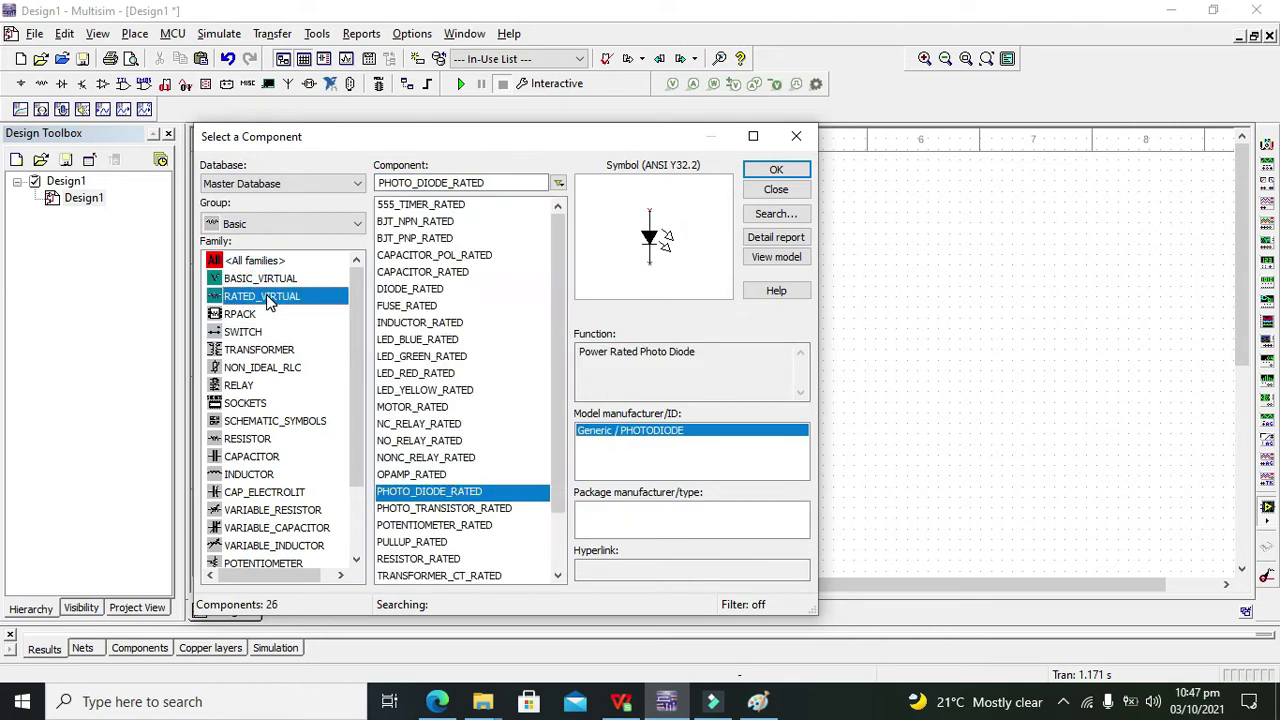
left_click_drag(563, 303, 549, 470)
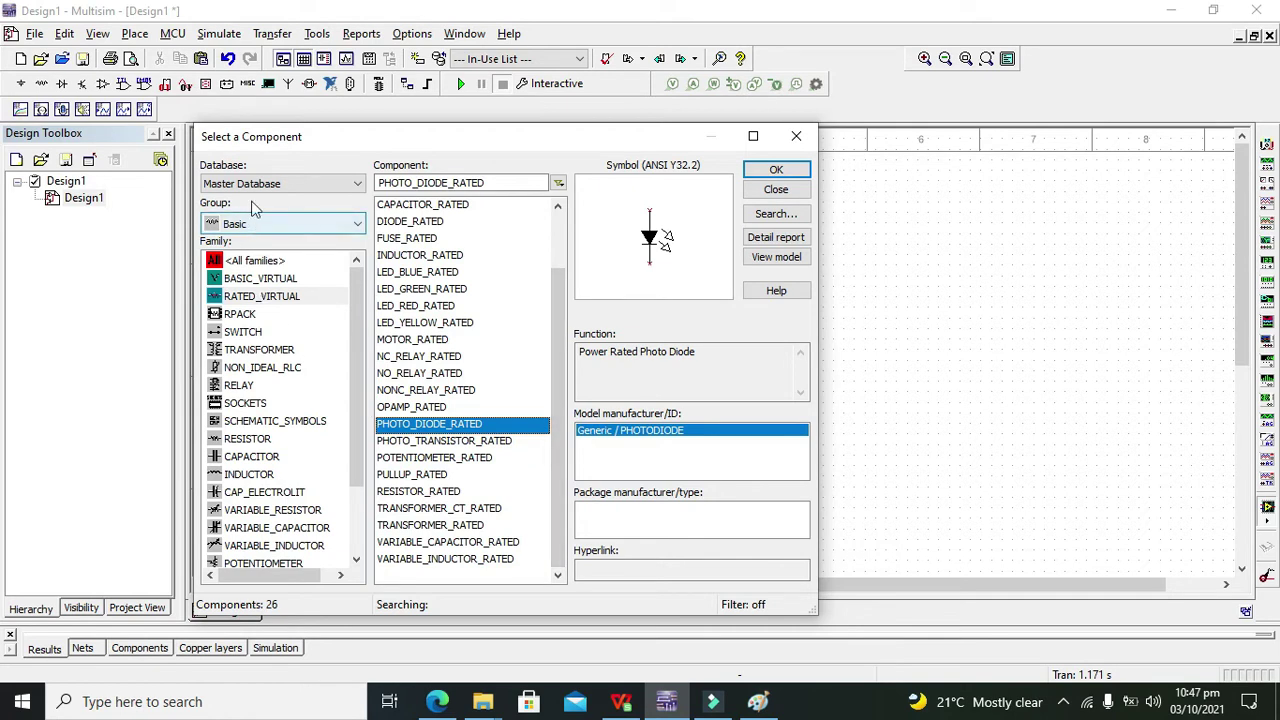
Step: Search 'res' across all Basic families and place RESISTOR_RATED R1 above Q1
left_click(253, 224)
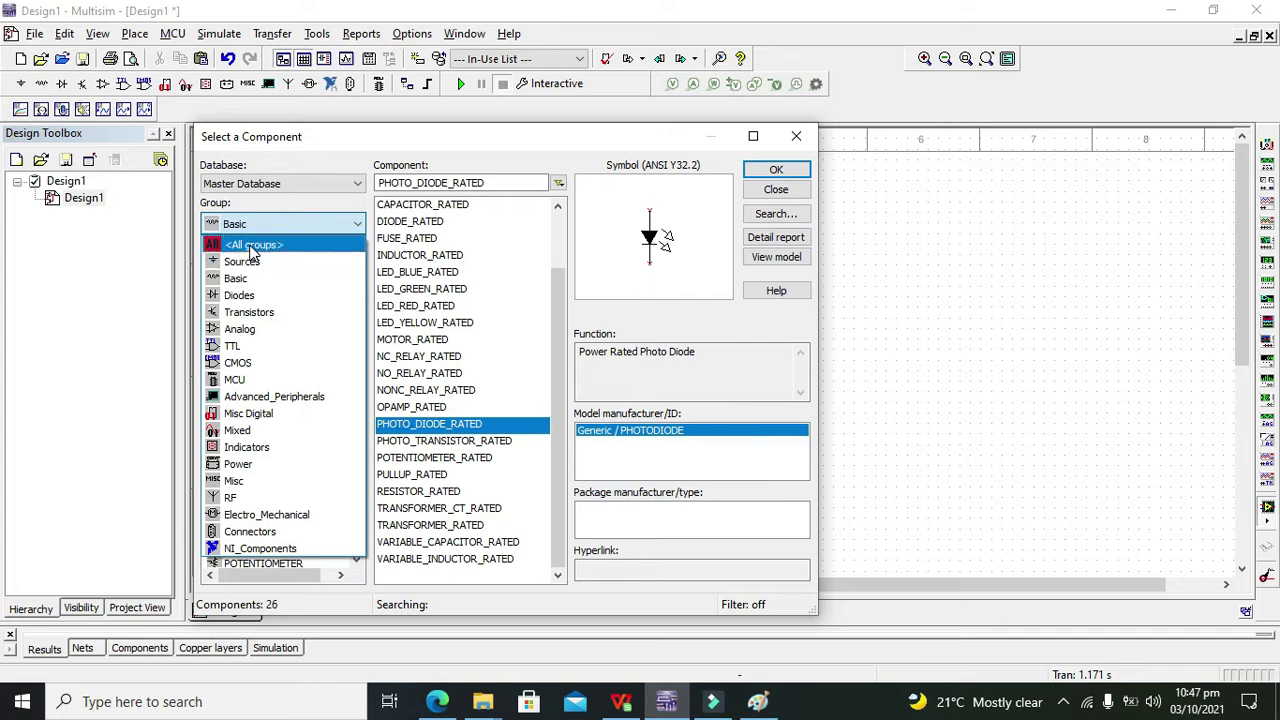
left_click(240, 279)
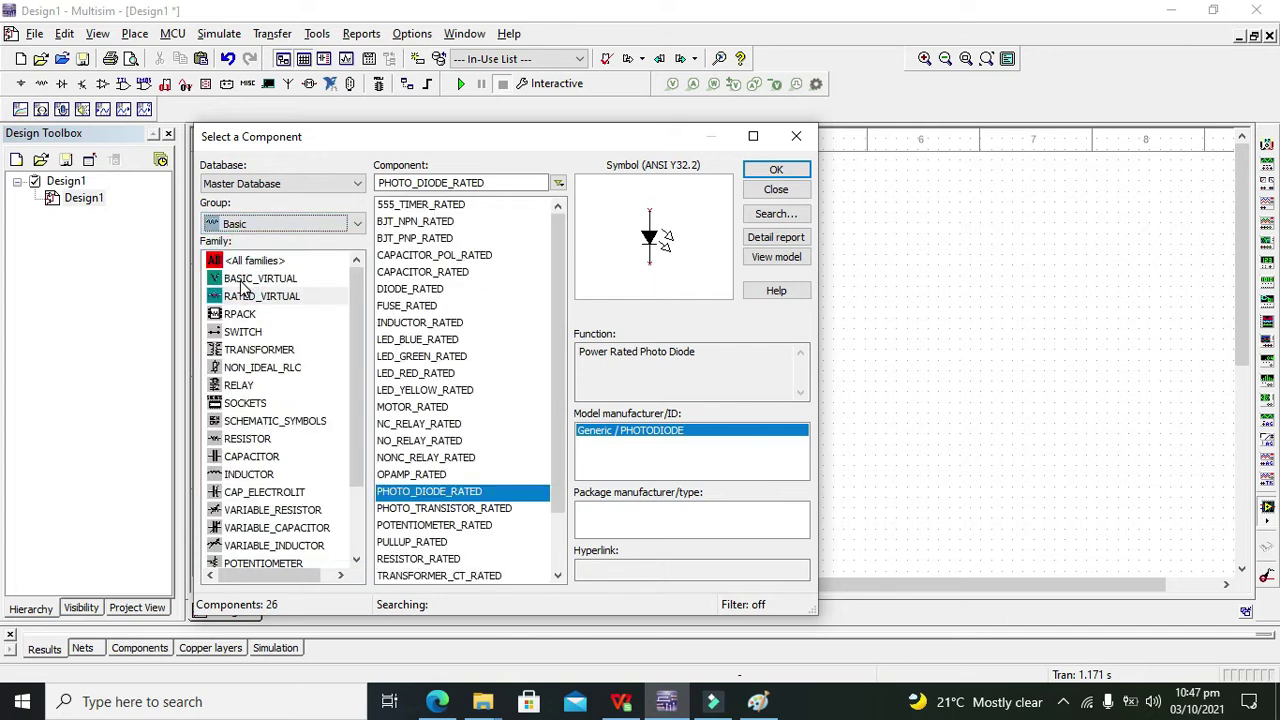
mouse_move(556, 345)
left_mouse_down()
mouse_move(560, 520)
mouse_move(557, 334)
left_mouse_up()
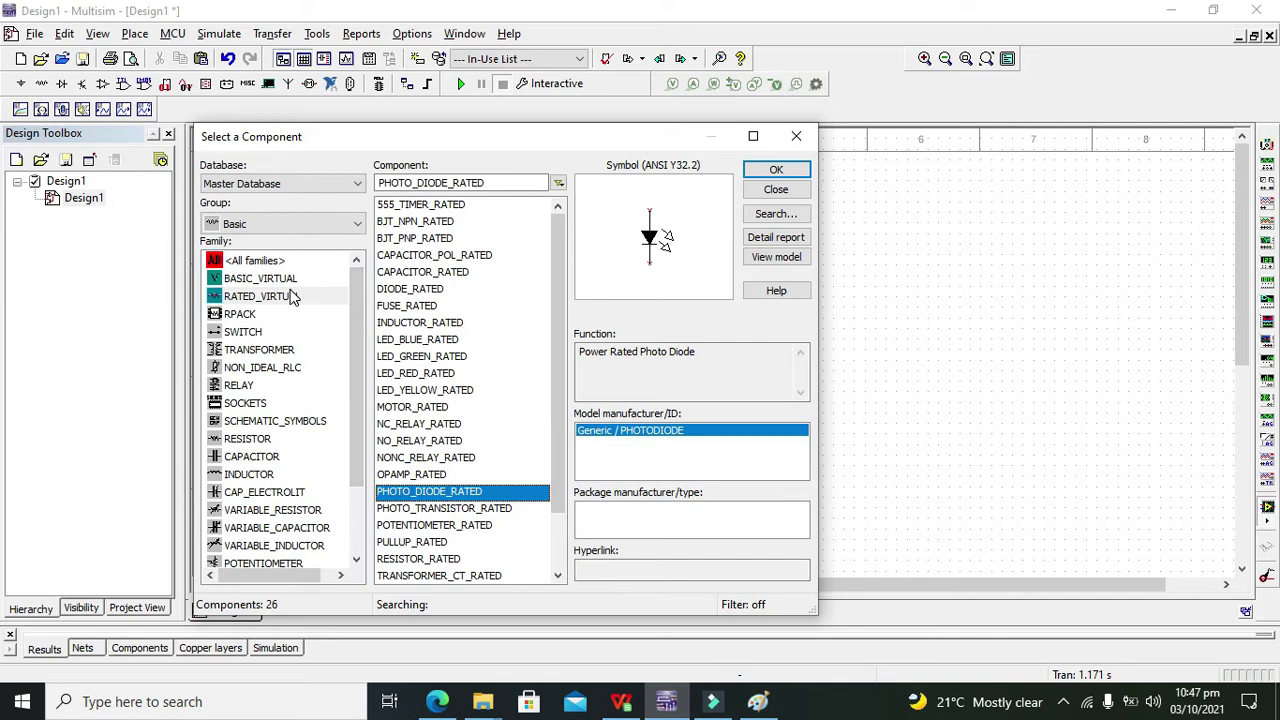
left_click(280, 260)
left_click(480, 182)
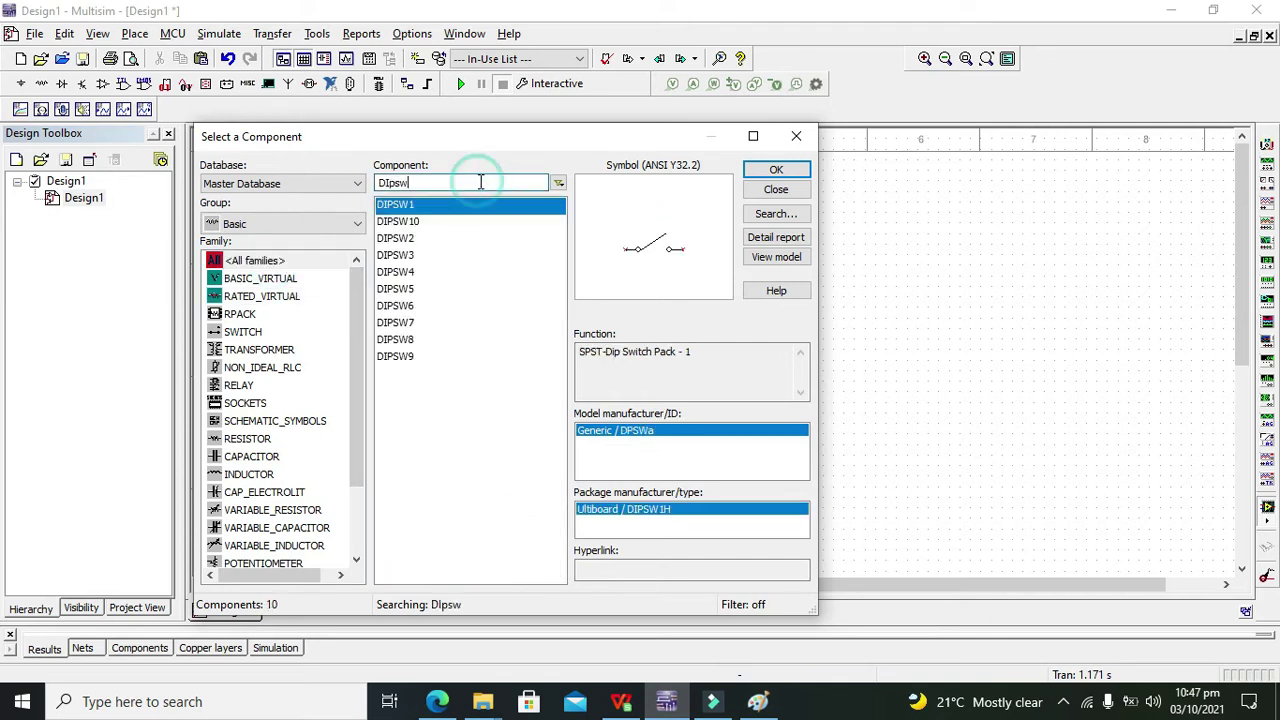
key("BackSpace")
key("BackSpace")
key("BackSpace")
key("BackSpace")
key("BackSpace")
type("res")
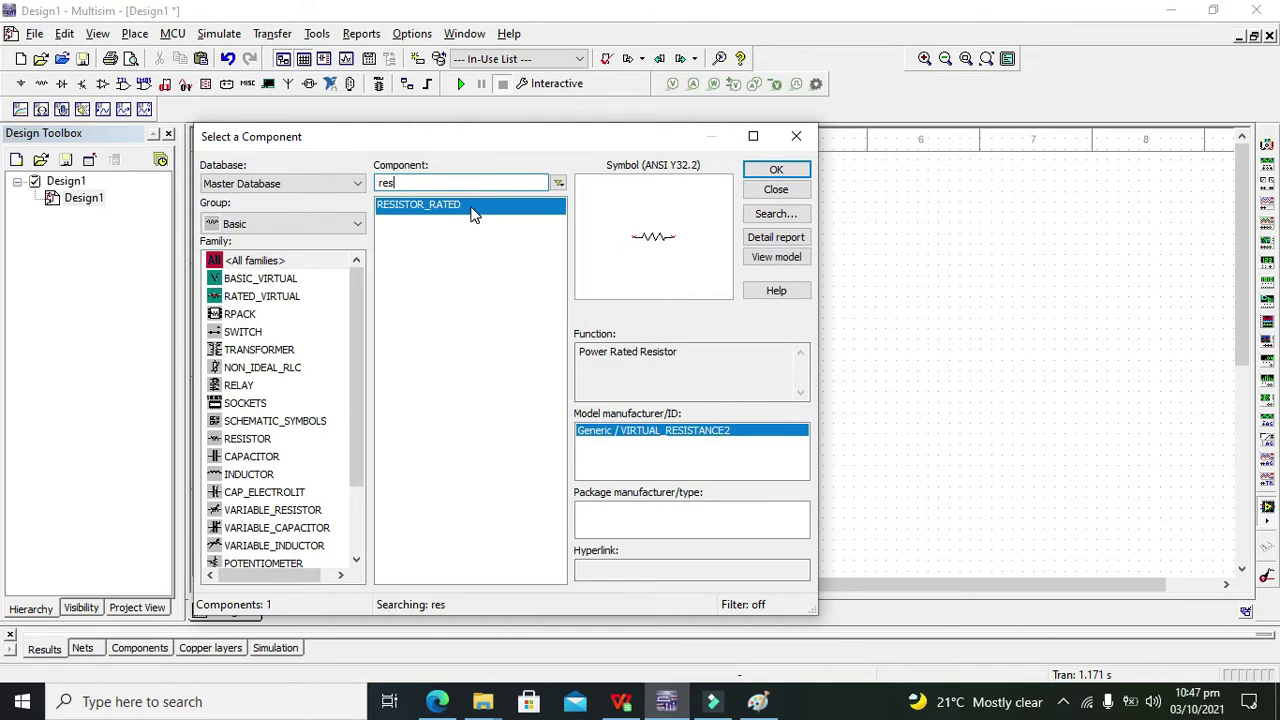
left_click(776, 170)
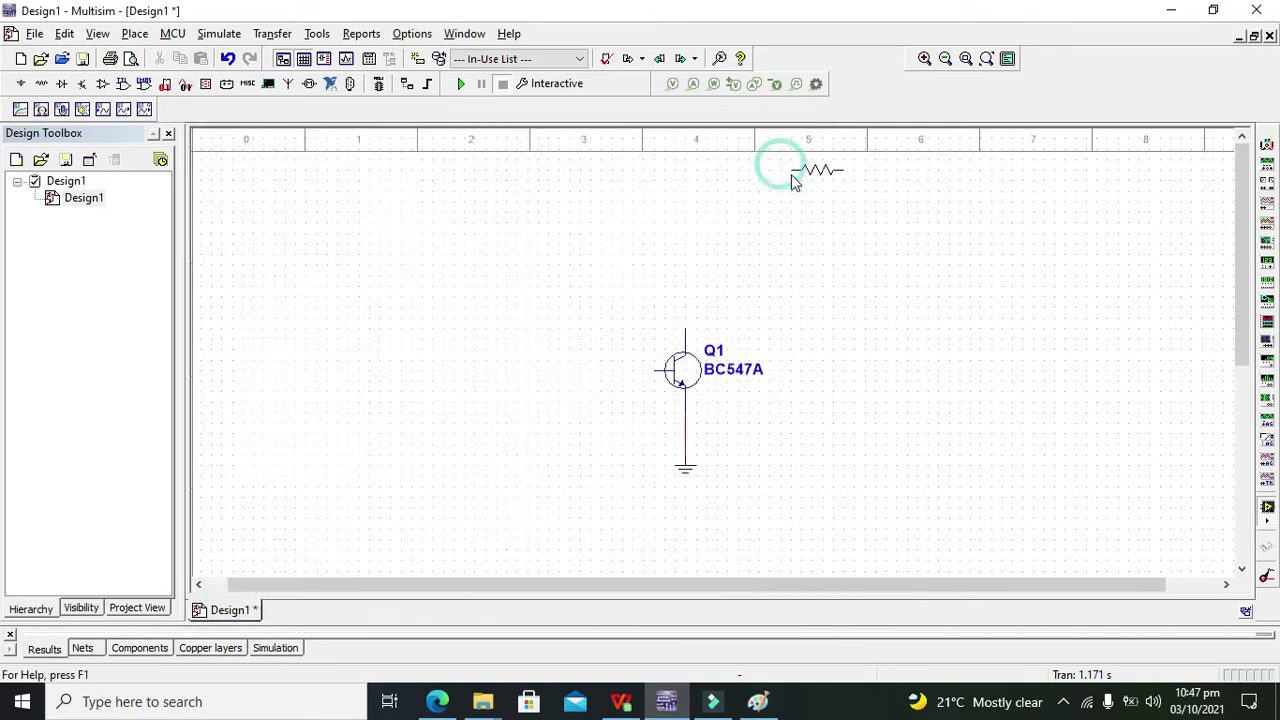
left_click(656, 277)
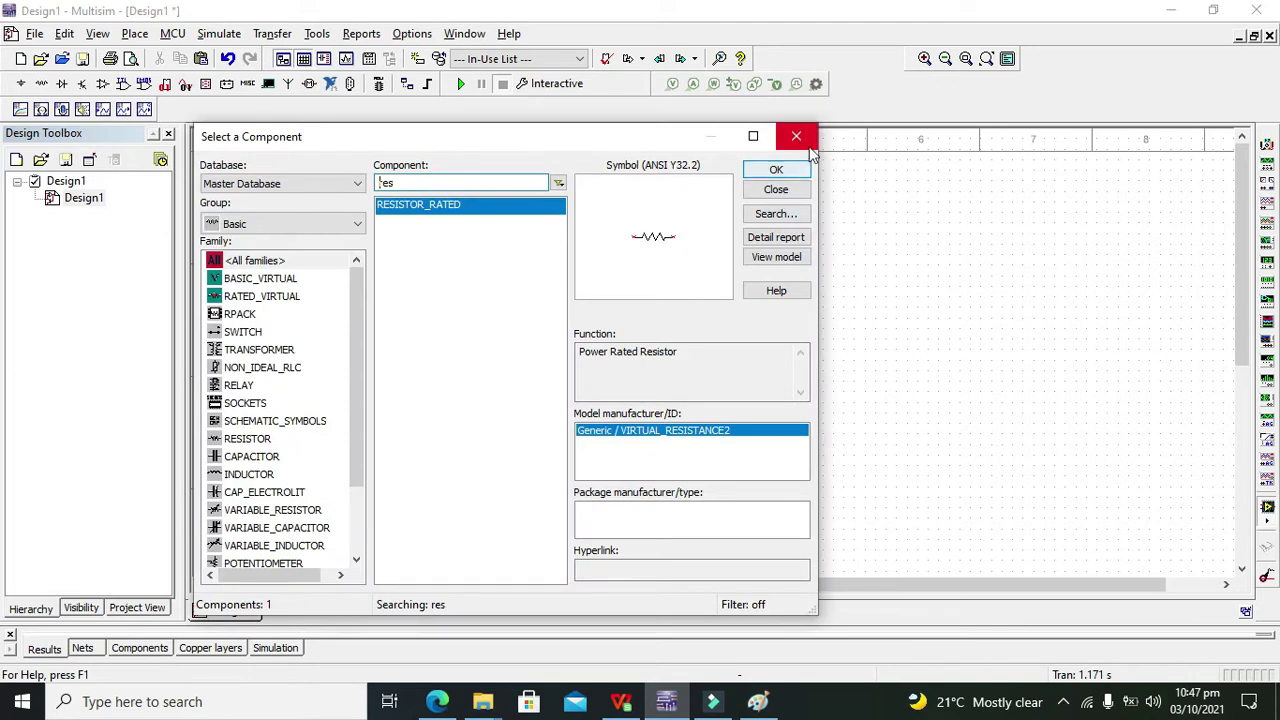
left_click(805, 137)
Step: Set R1's resistance to 1.5kΩ and rotate it 90° clockwise to stand vertically
double_click(687, 278)
left_click(685, 210)
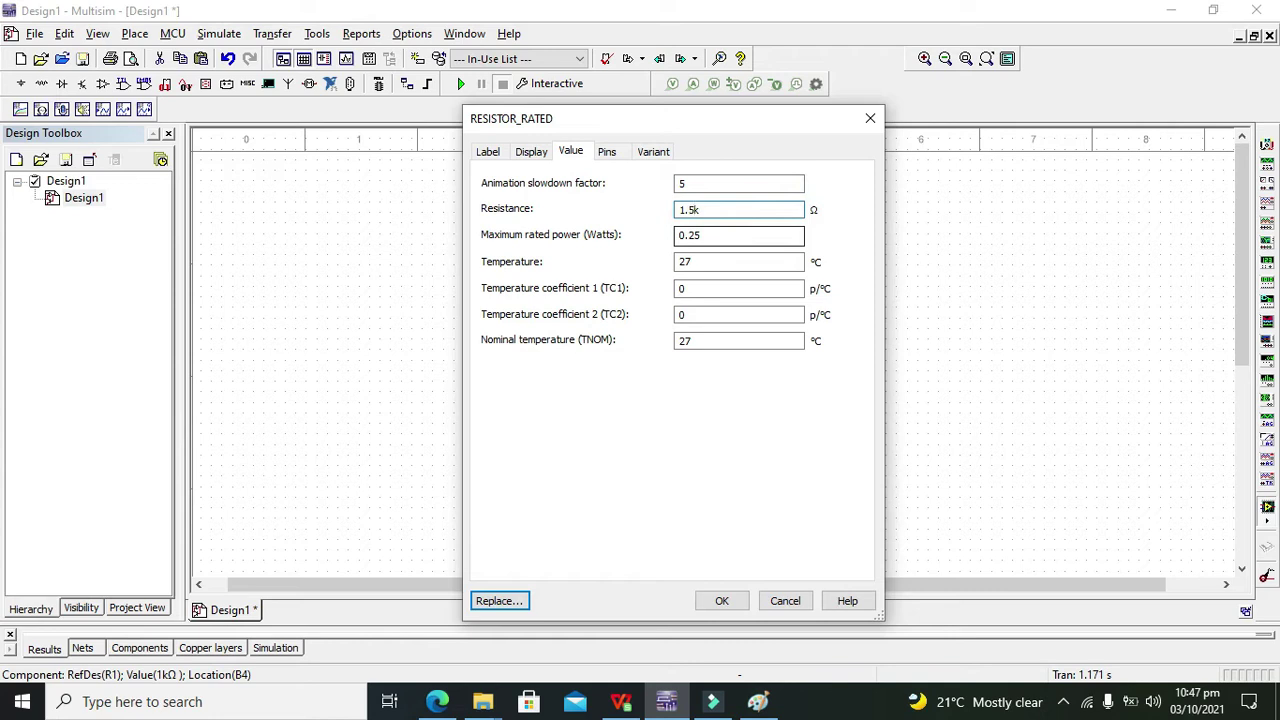
left_click(721, 601)
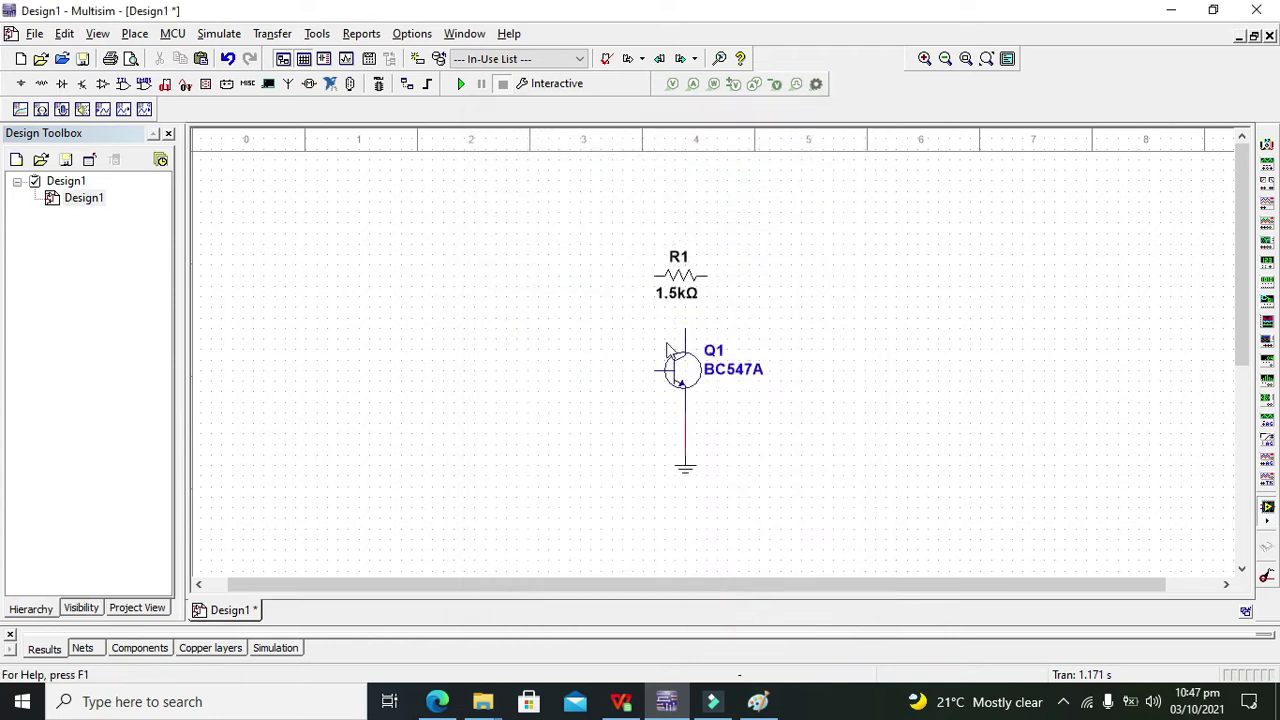
right_click(687, 288)
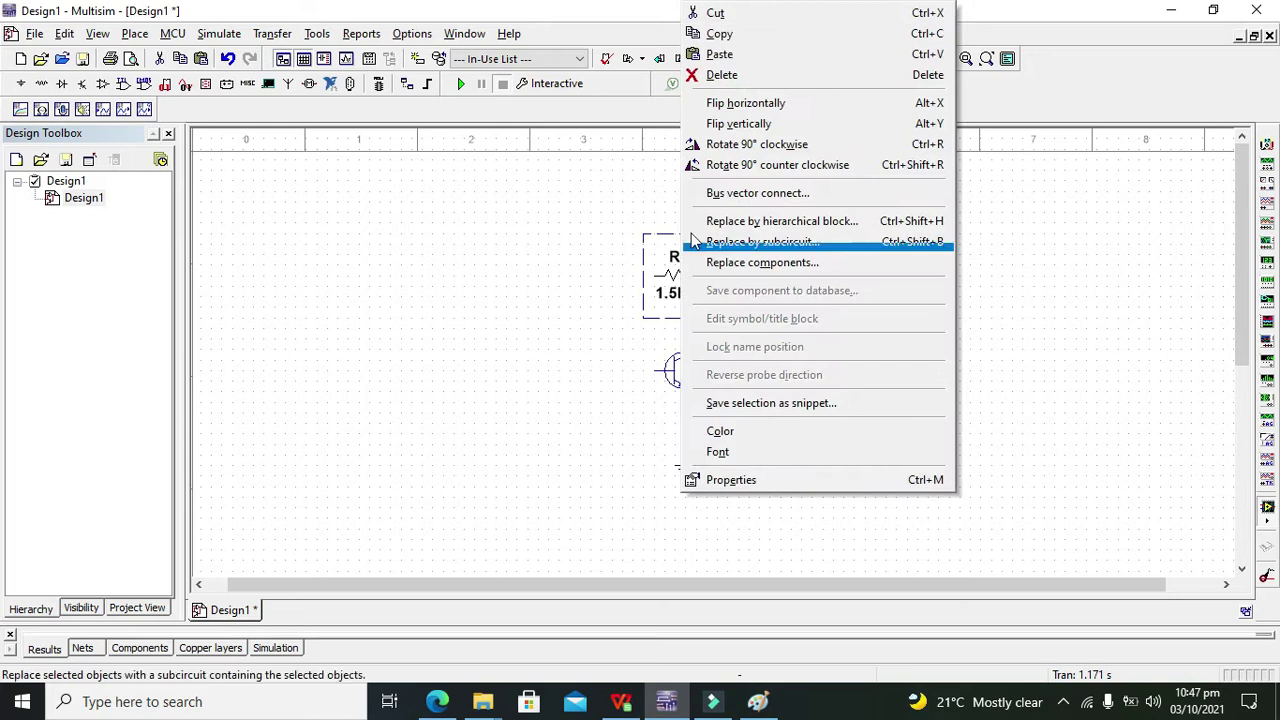
left_click(760, 144)
left_click(813, 217)
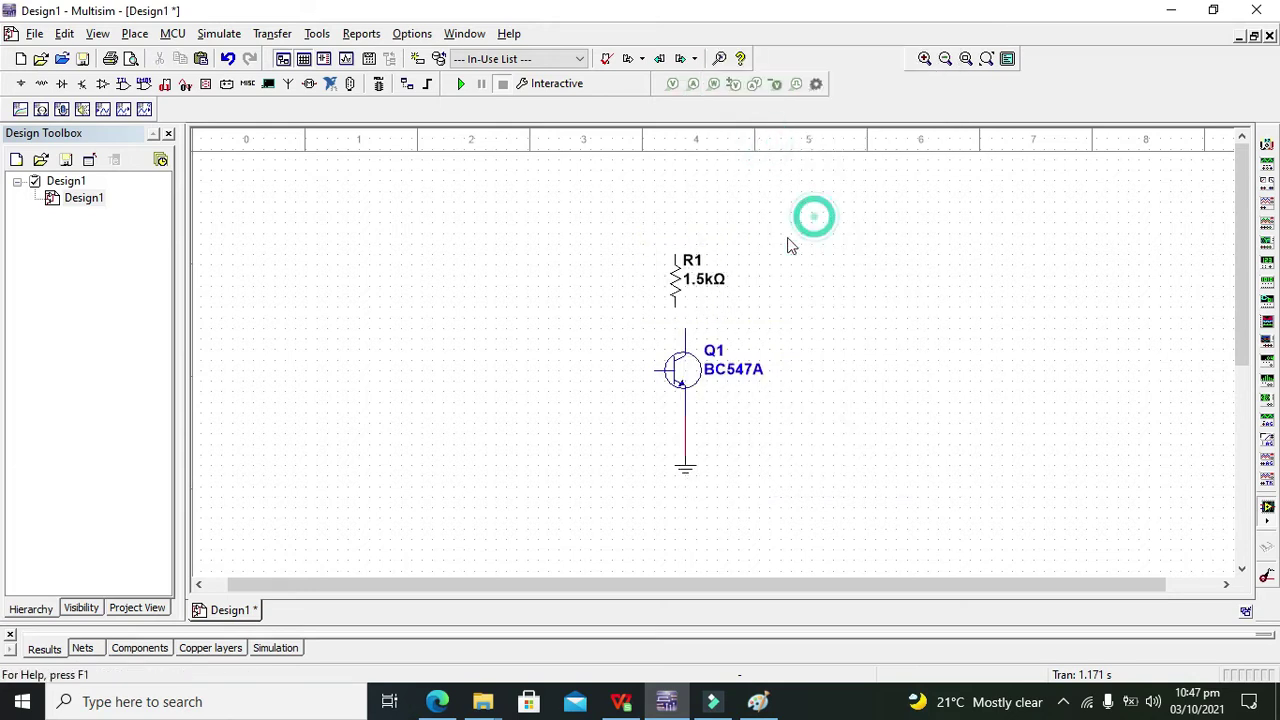
Step: Wire Q1's collector to R1's lower pin, aligning R1 directly above it
left_click(686, 326)
left_click(677, 300)
left_click_drag(674, 277, 688, 288)
left_click(925, 320)
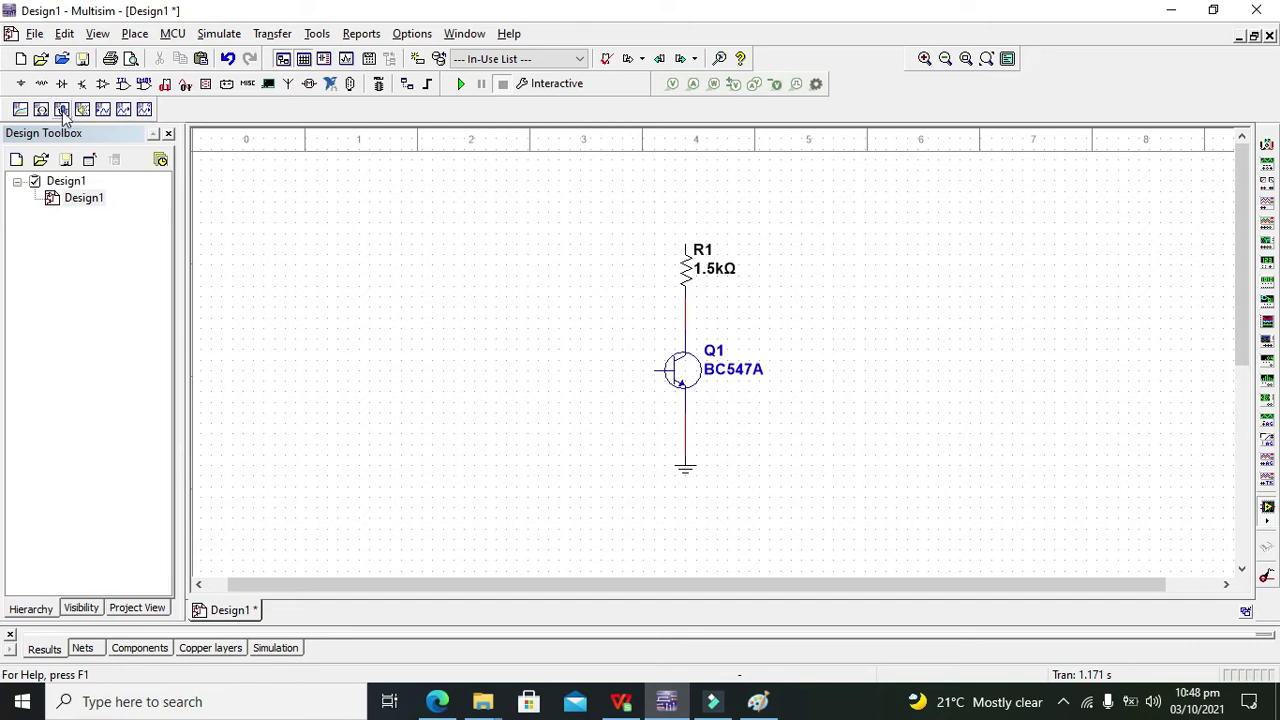
Step: Place DC source V1 above R1, rotate it 90° counter clockwise, and wire it to R1's top
left_click(20, 109)
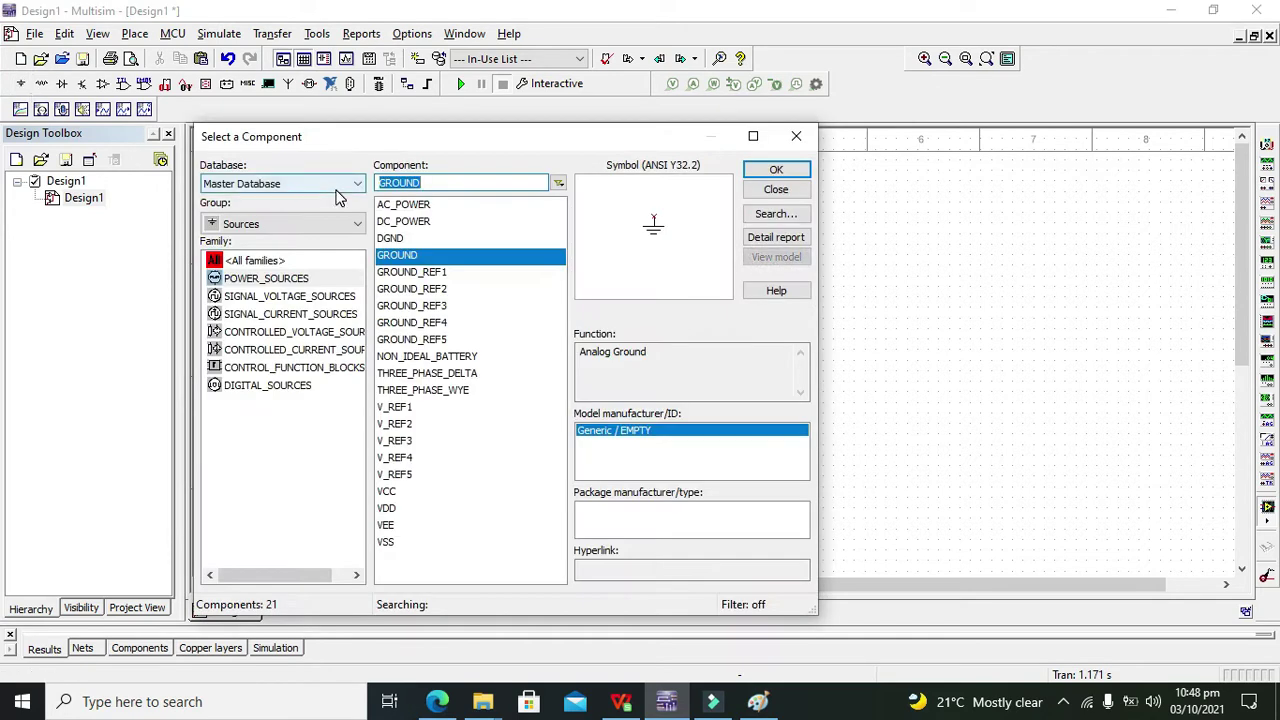
left_click(403, 221)
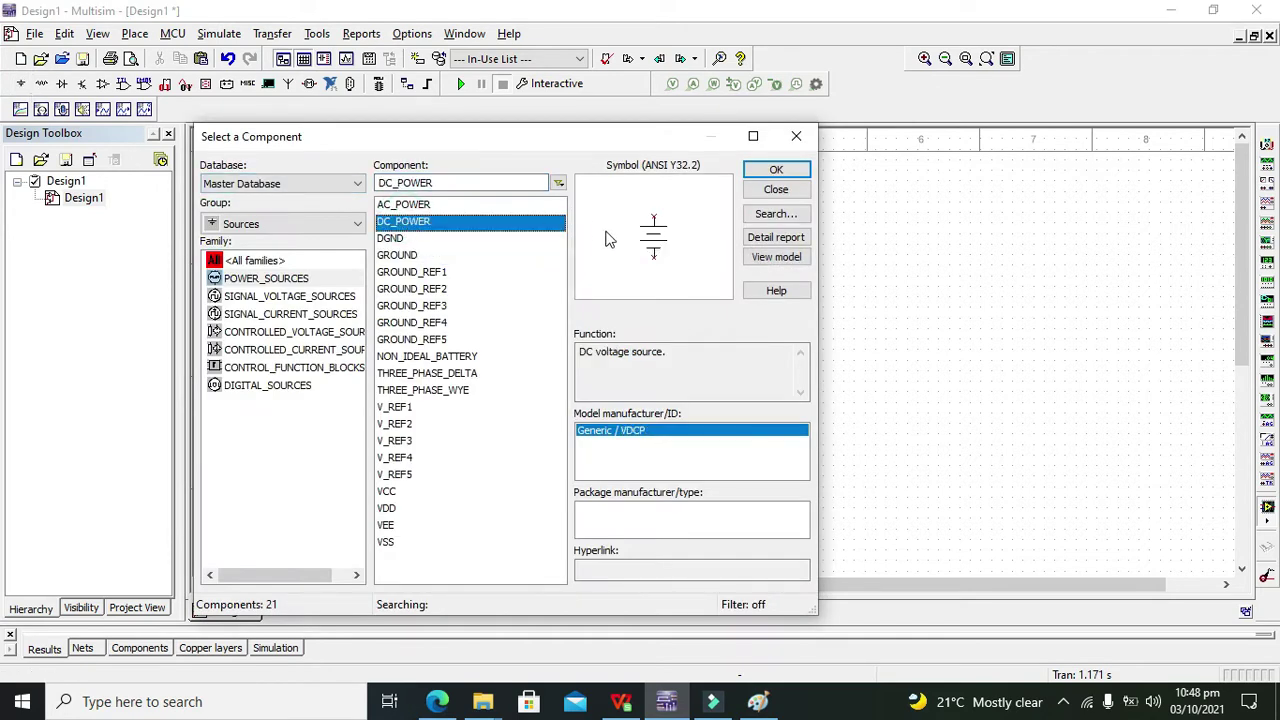
left_click(776, 169)
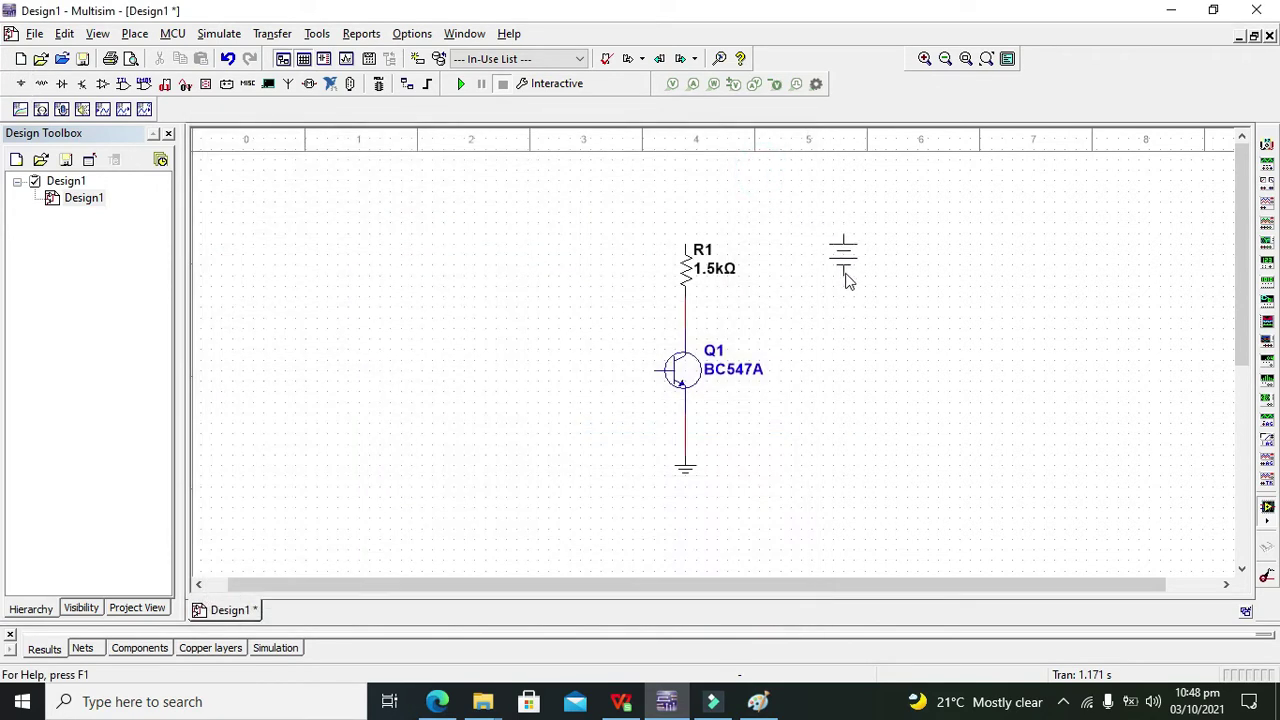
key("Escape")
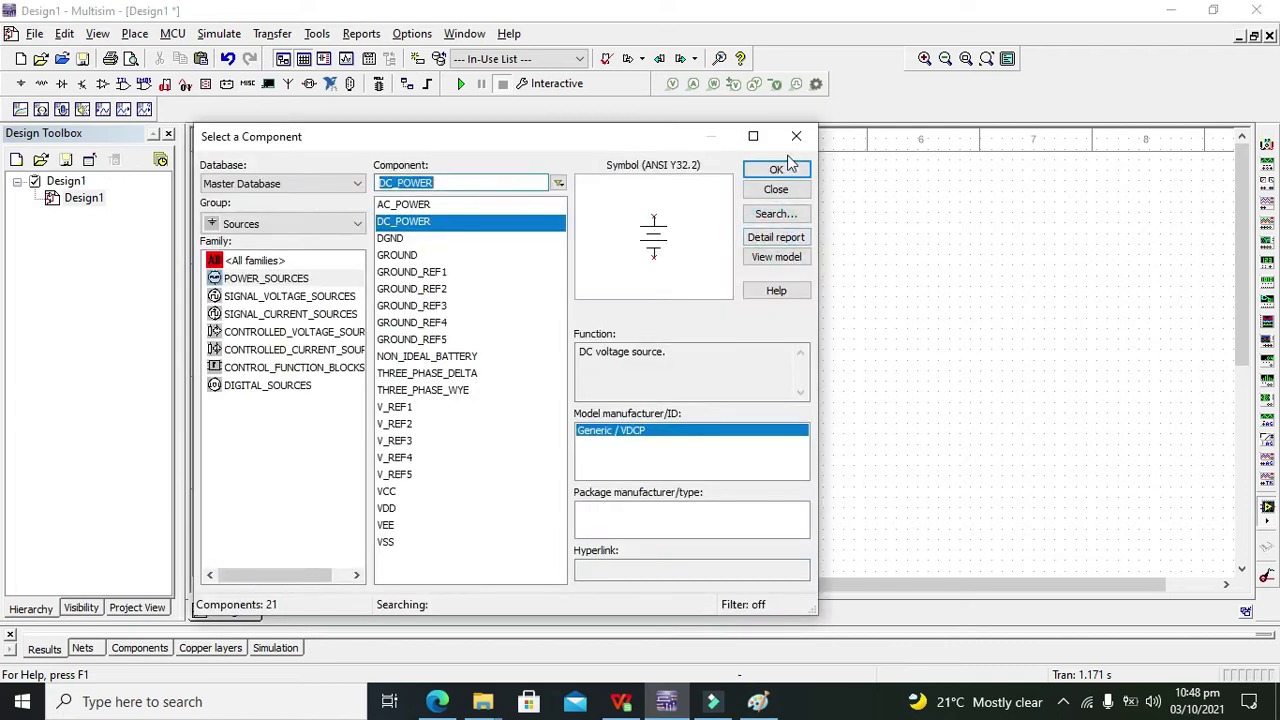
left_click(785, 168)
left_click(778, 200)
right_click(776, 203)
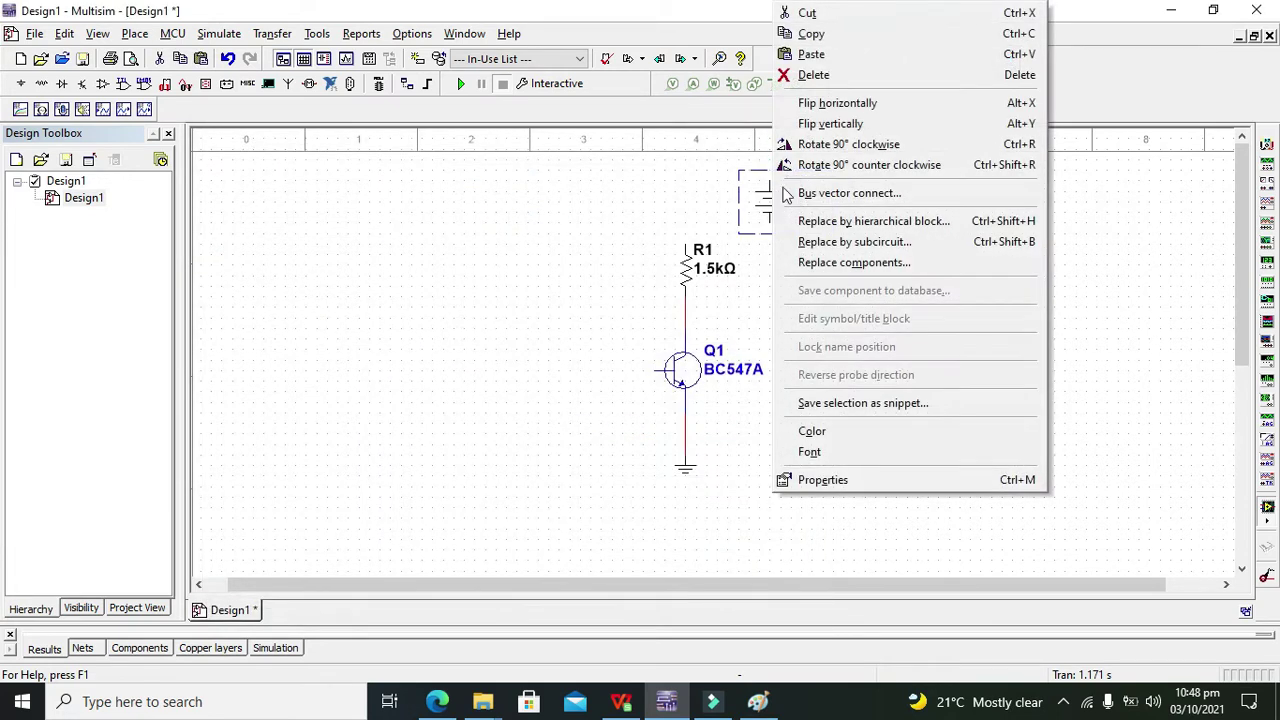
left_click(895, 164)
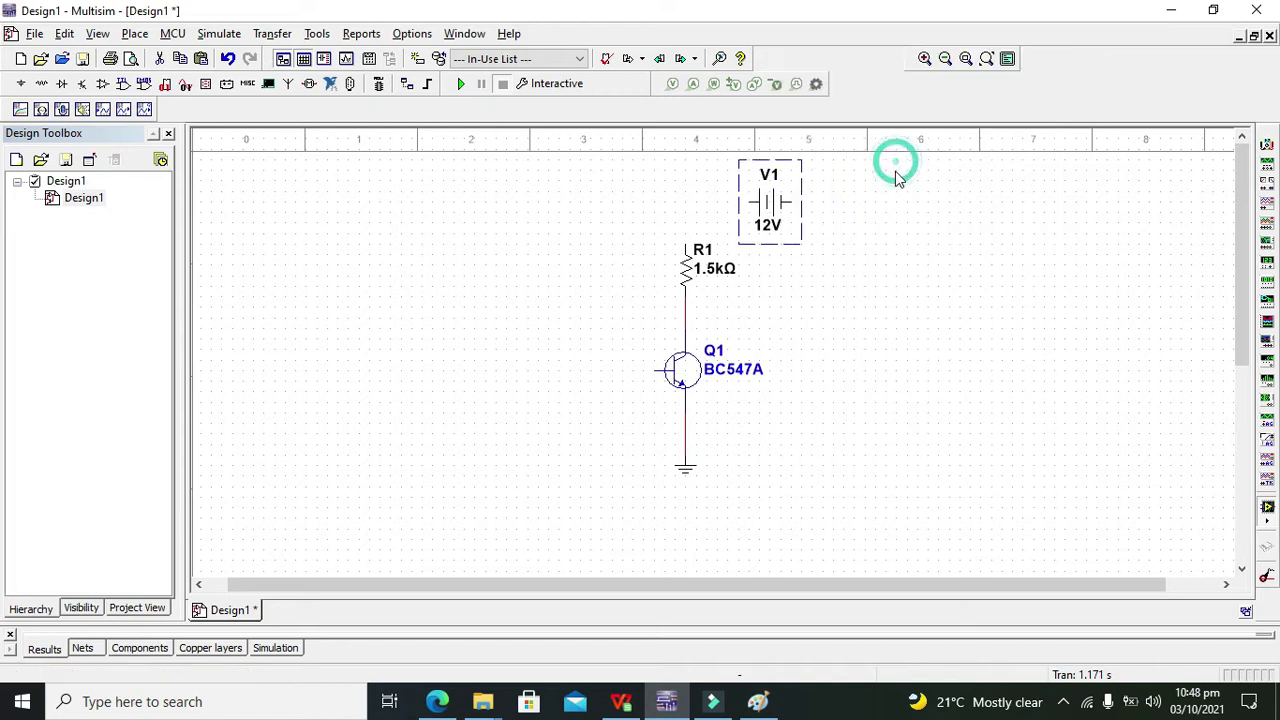
left_click(745, 201)
left_click(686, 242)
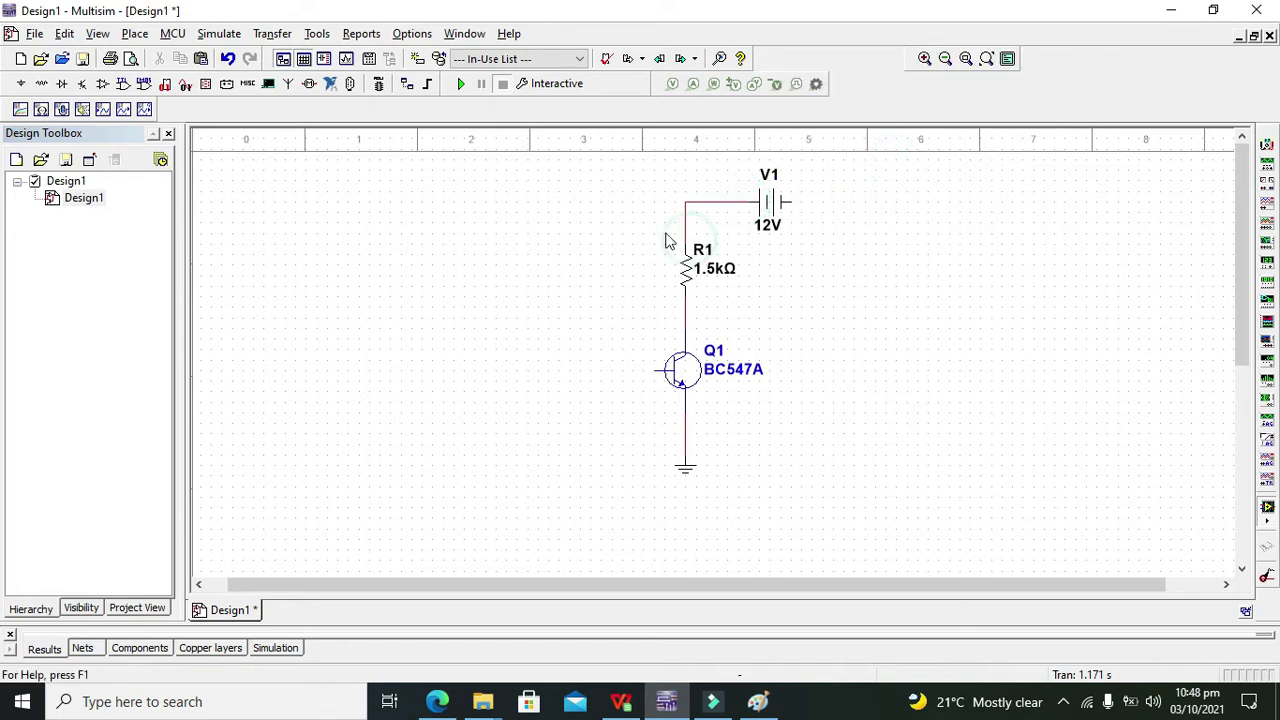
Step: Place a ground right of V1 and wire V1's right terminal to it
left_click(21, 83)
left_click(412, 255)
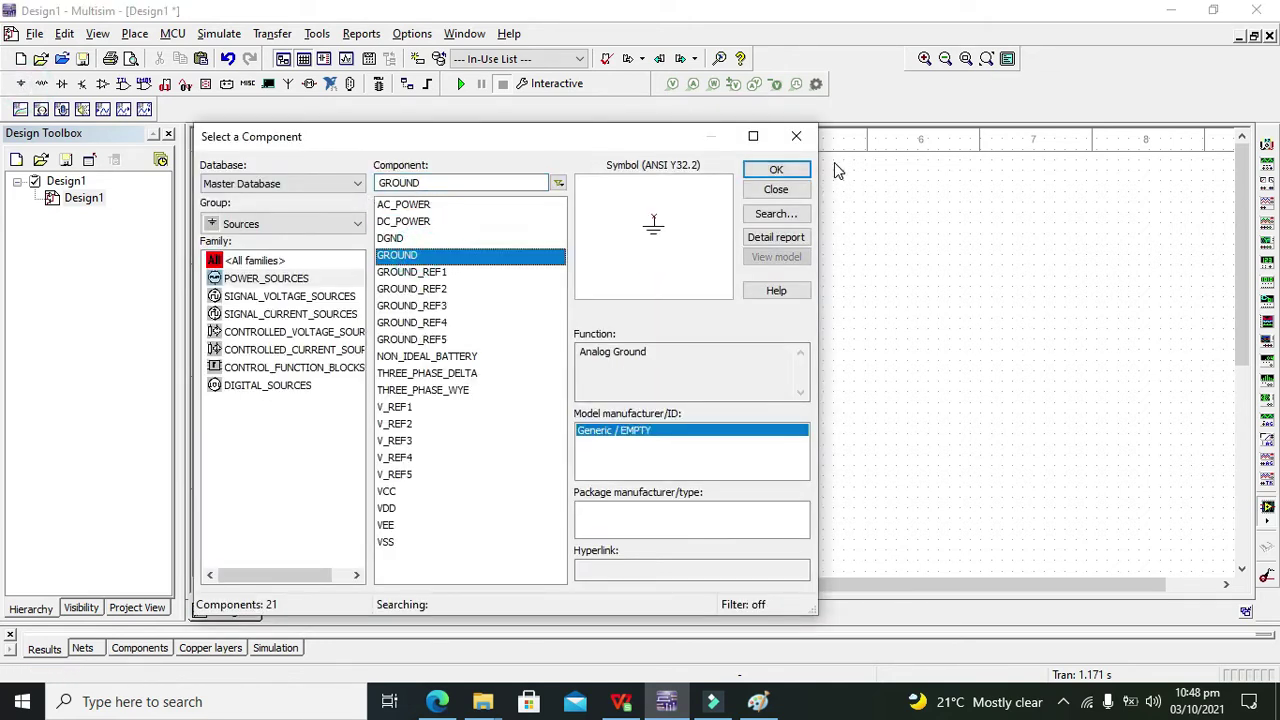
left_click(790, 168)
left_click(851, 251)
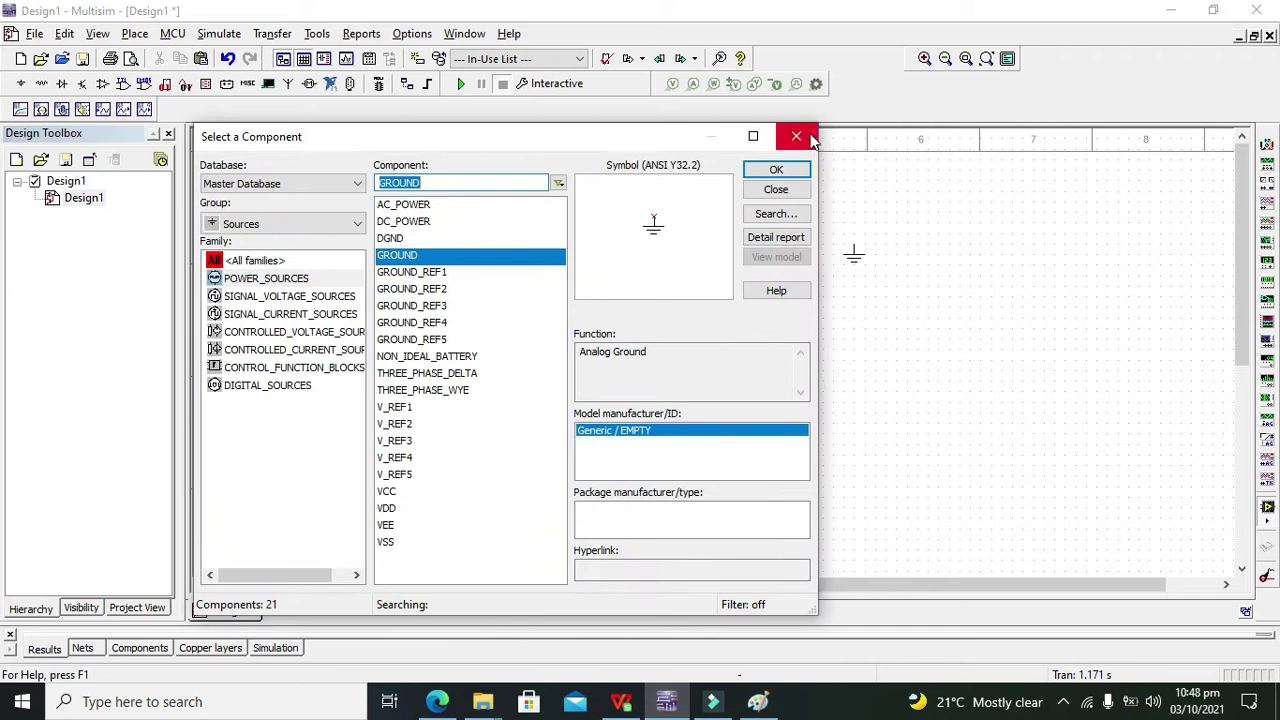
left_click(810, 138)
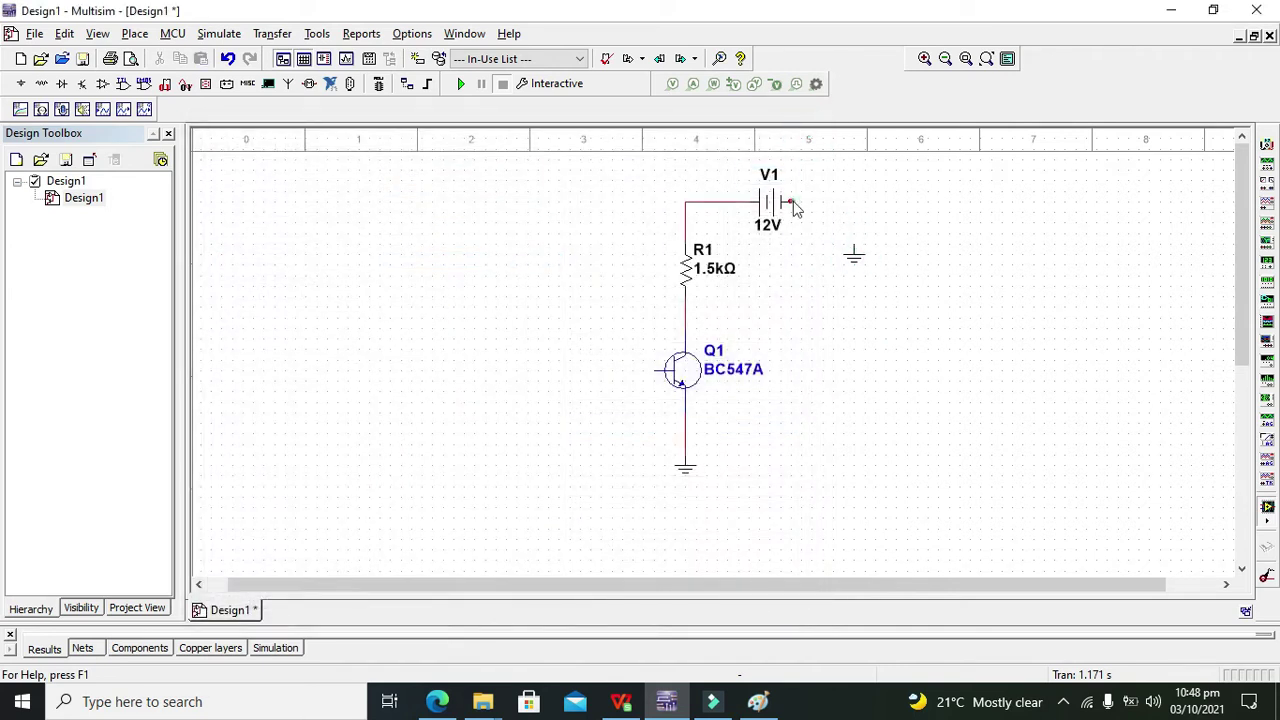
left_click_drag(797, 201, 854, 250)
double_click(768, 212)
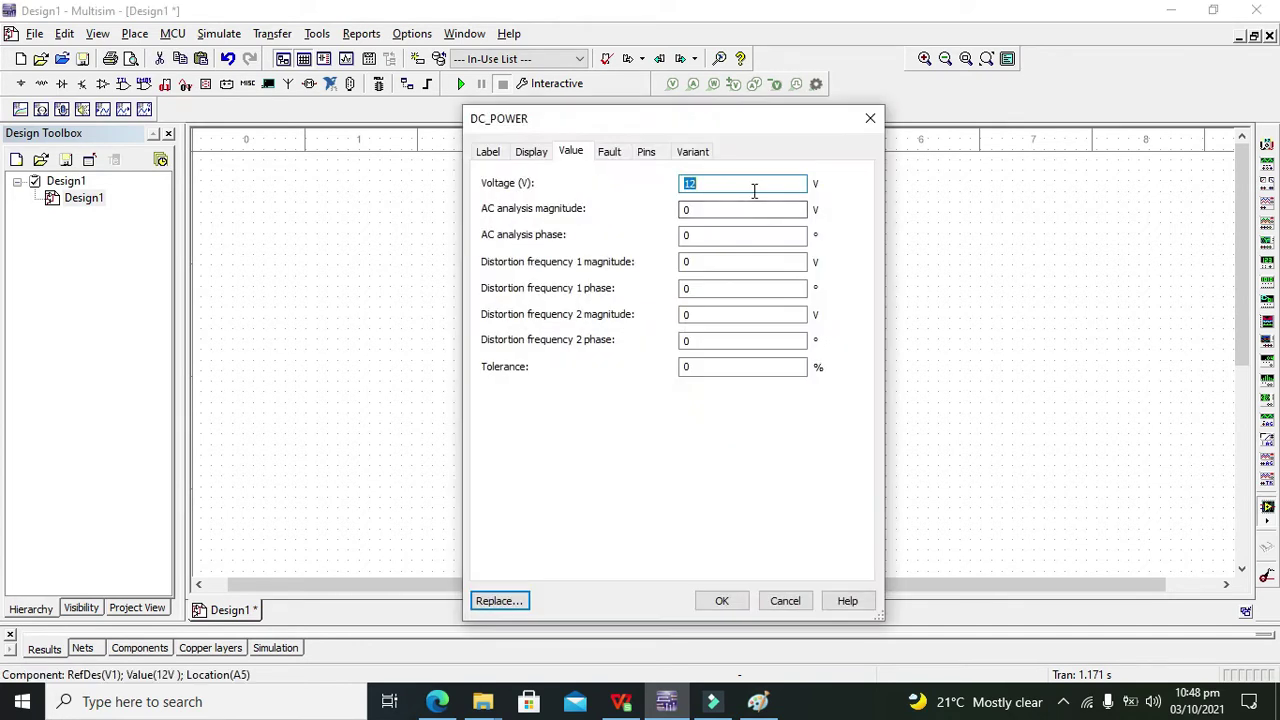
left_click(869, 119)
left_click(814, 288)
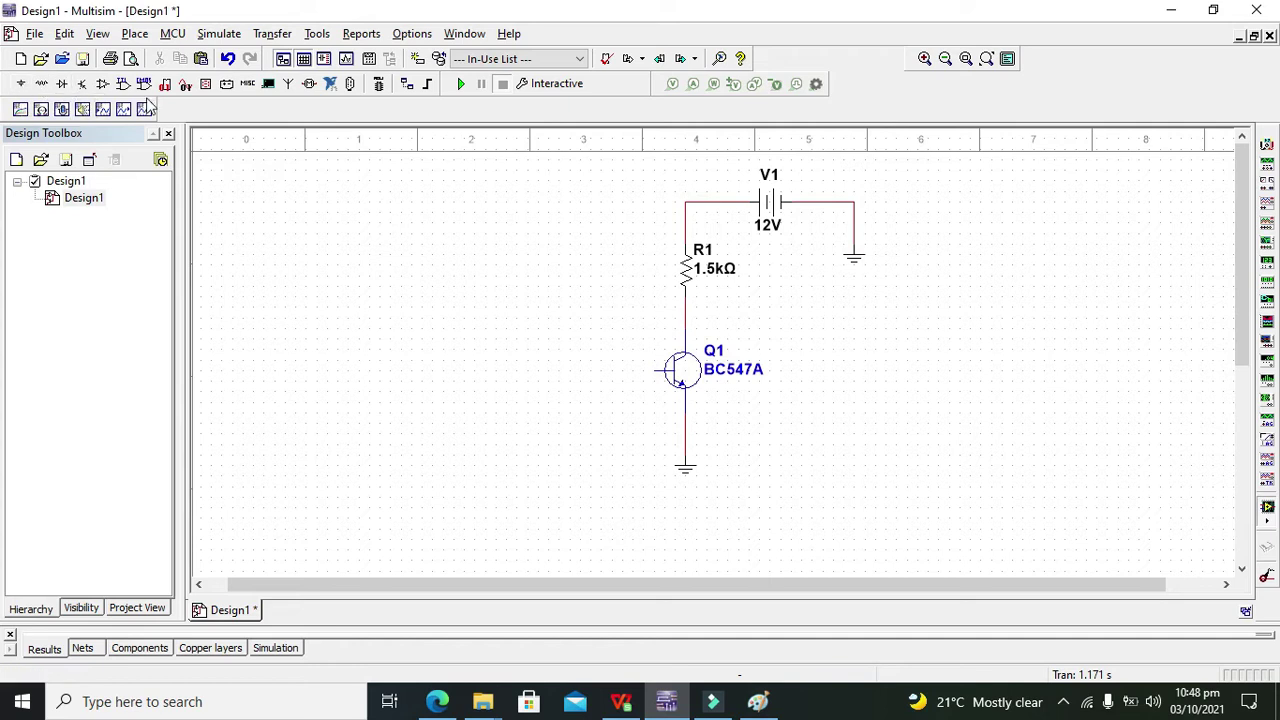
Step: Search the parts library for a switch, trying the Basic group and then all groups
left_click(331, 85)
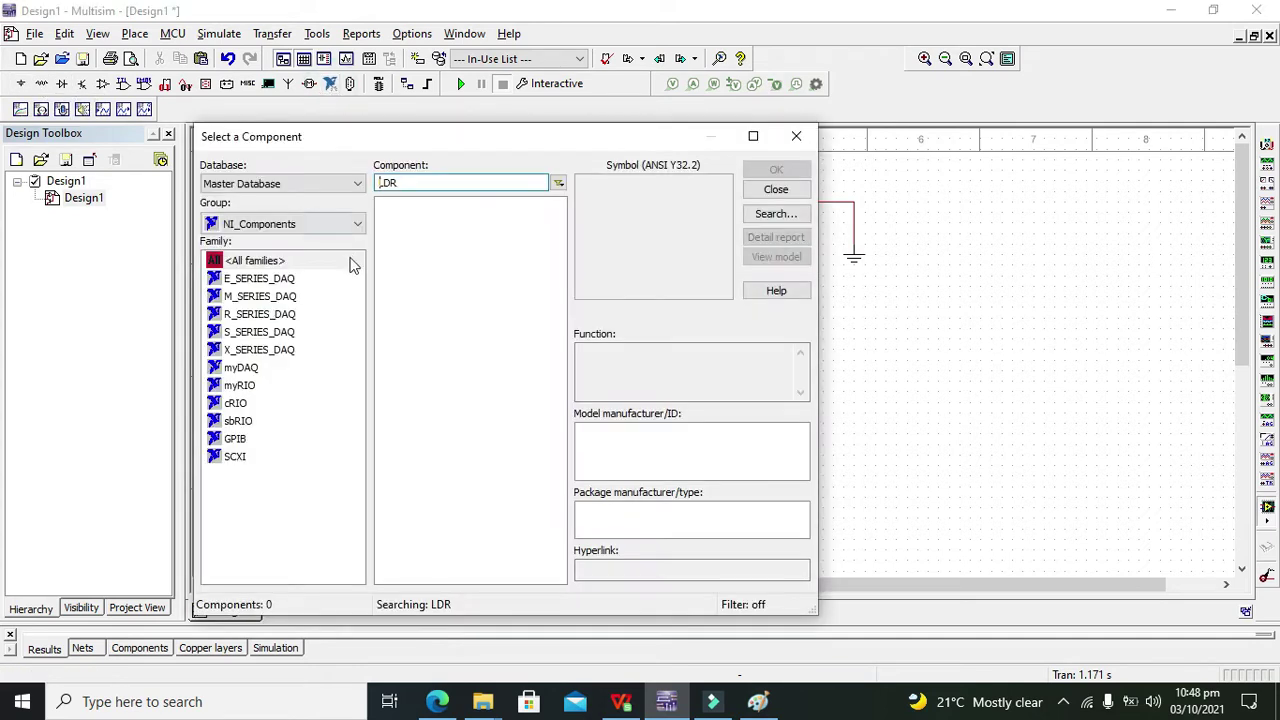
left_click(395, 182)
type("dip")
left_click(258, 261)
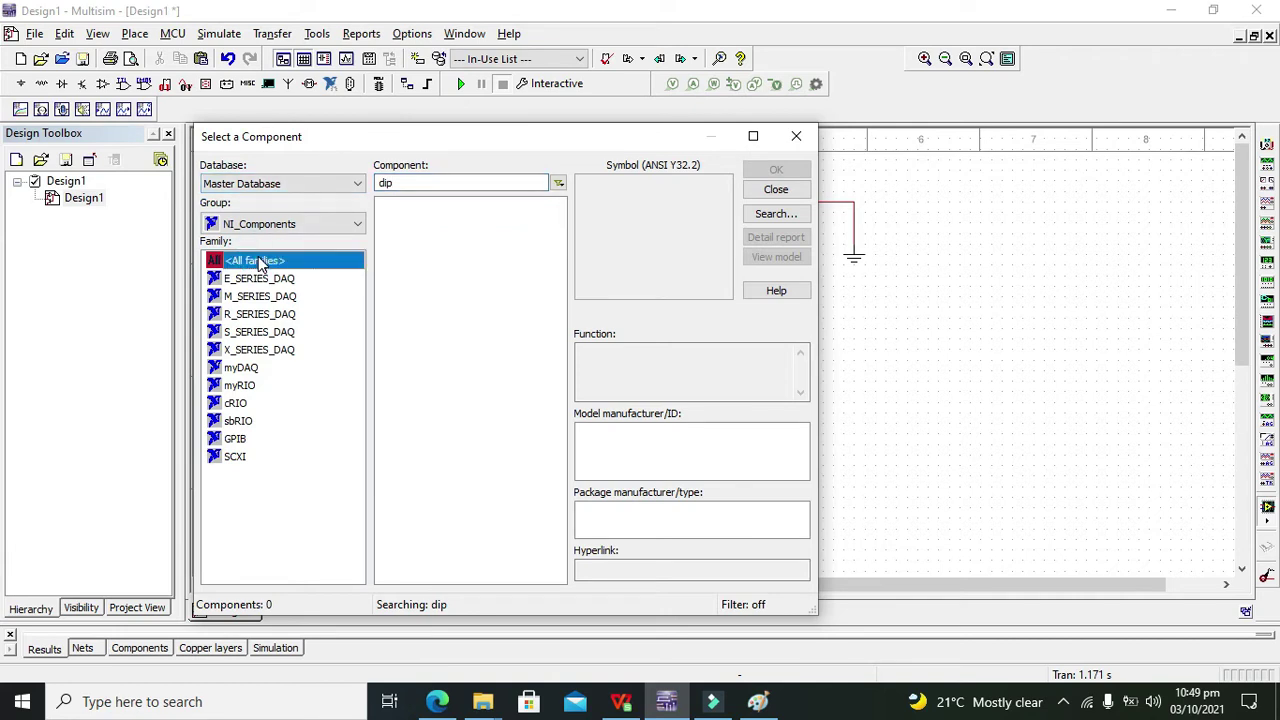
left_click(271, 224)
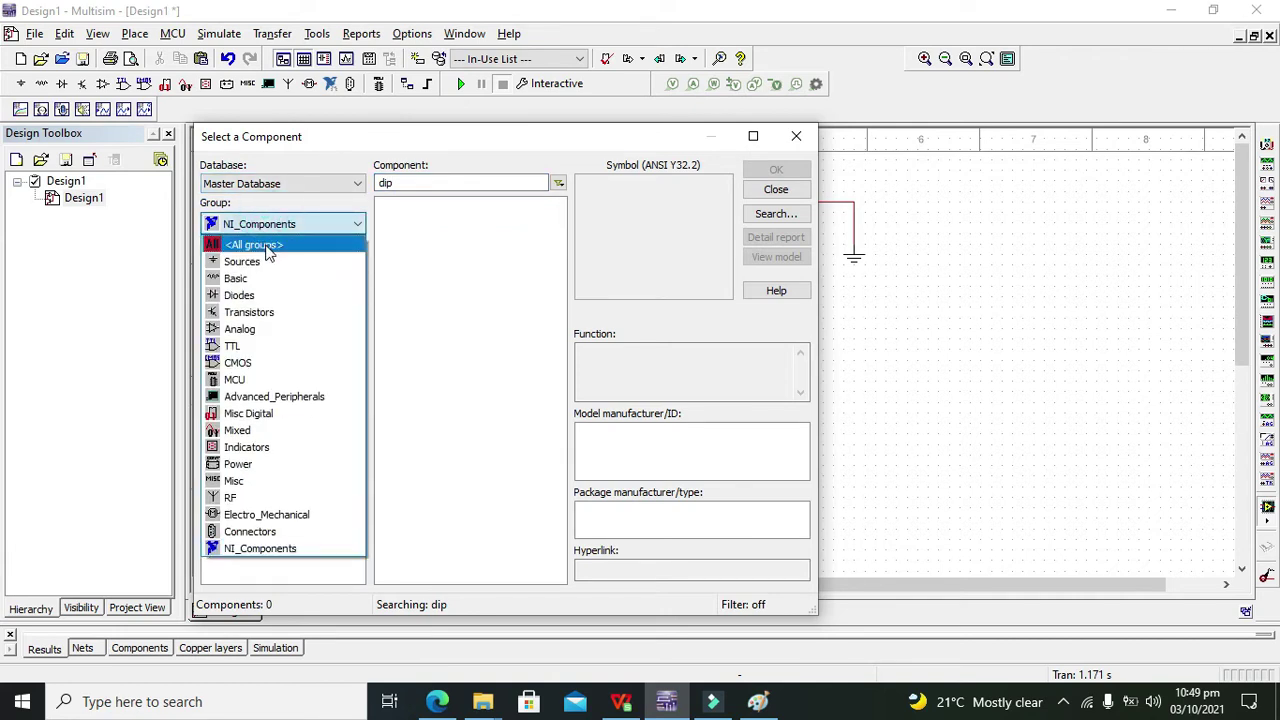
left_click(266, 279)
left_click(286, 224)
left_click(284, 244)
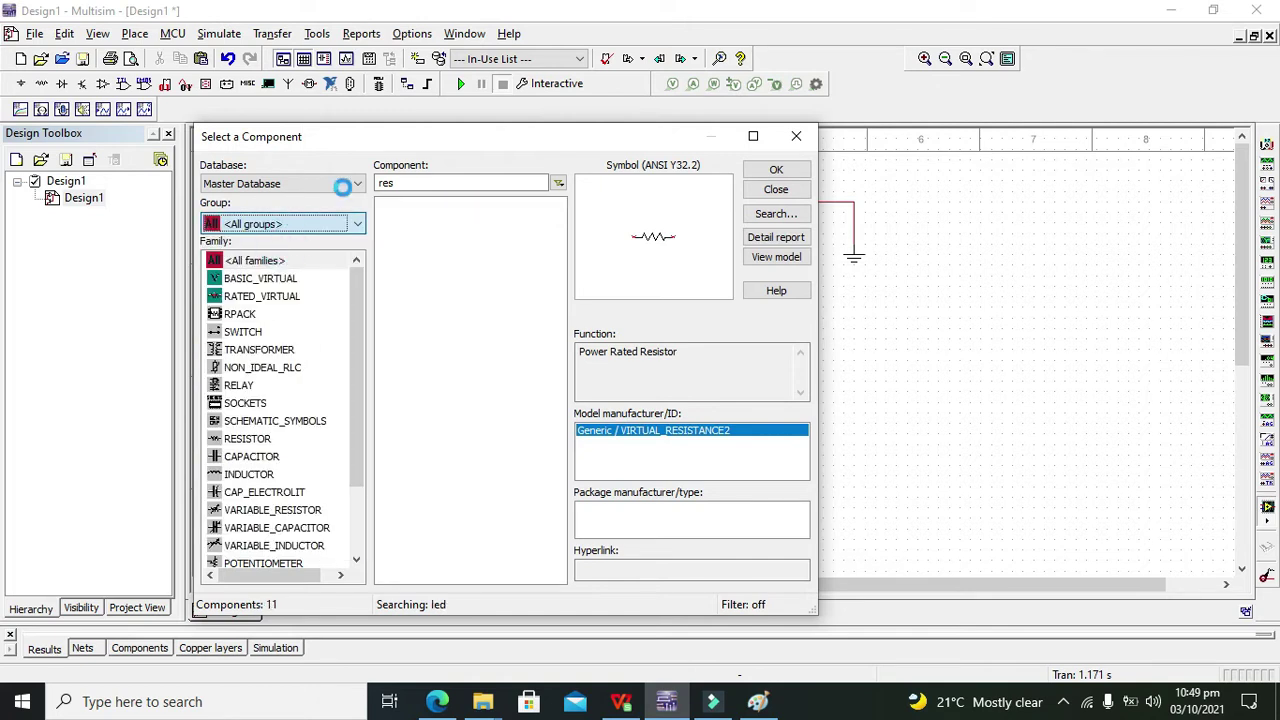
type("led")
key("BackSpace")
key("BackSpace")
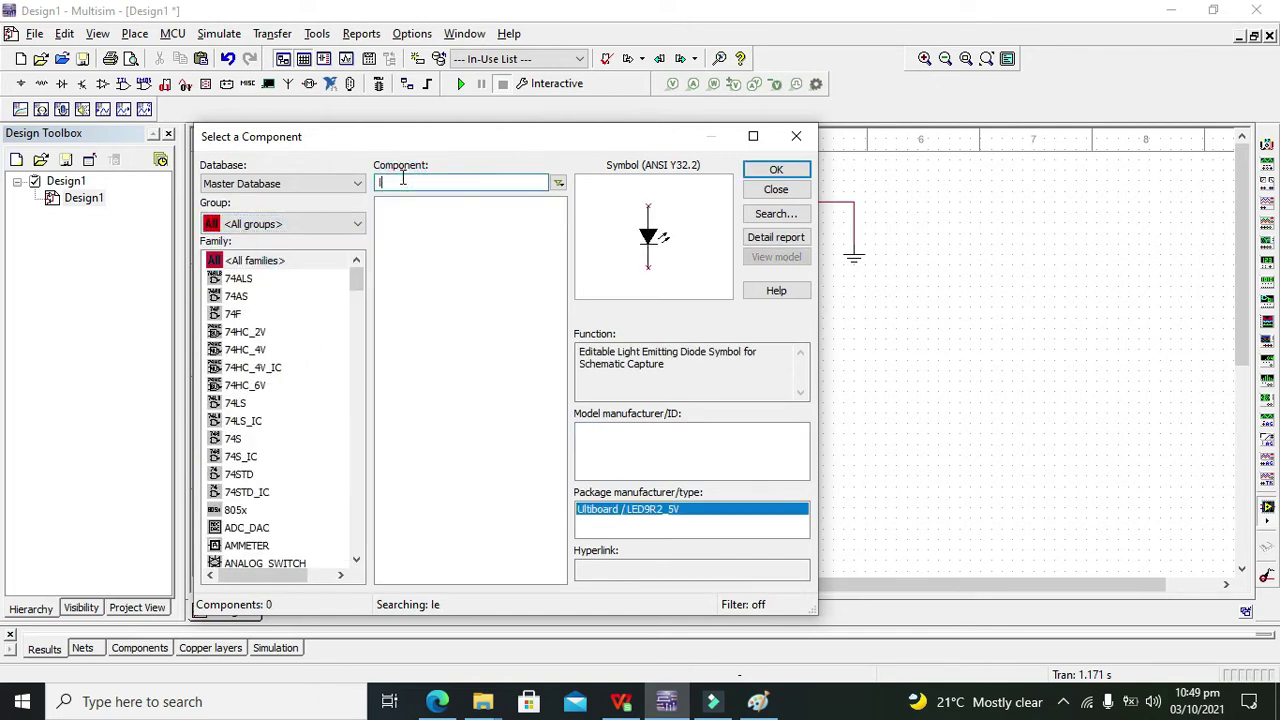
Step: Search 'dip' across all groups and choose the DIPSW1 single switch
left_click(270, 228)
left_click(269, 228)
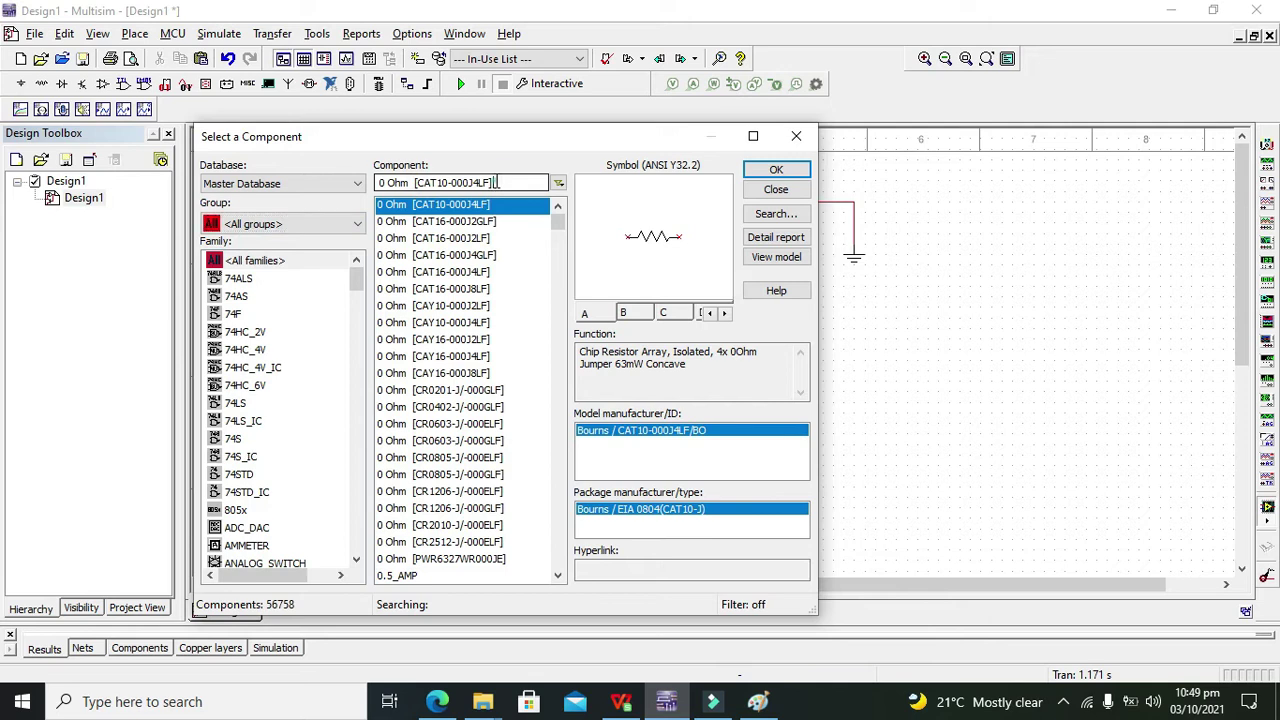
left_click_drag(496, 182, 315, 168)
type("dip")
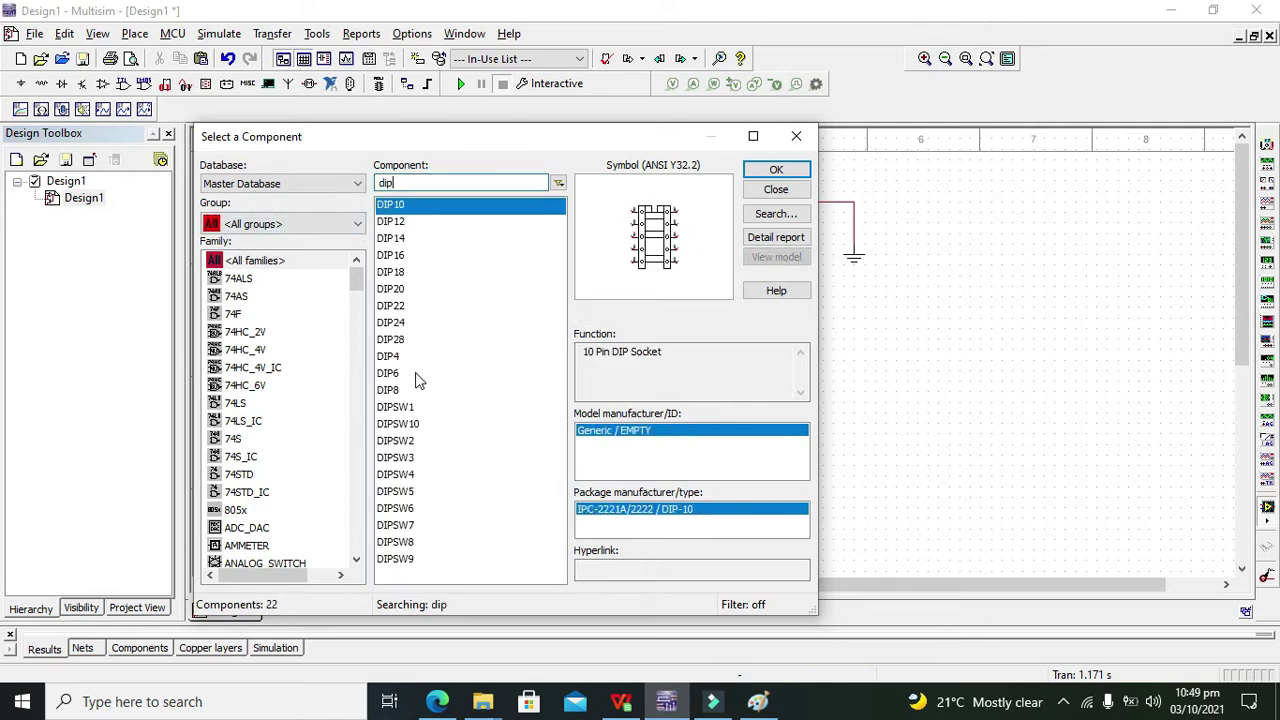
left_click(410, 407)
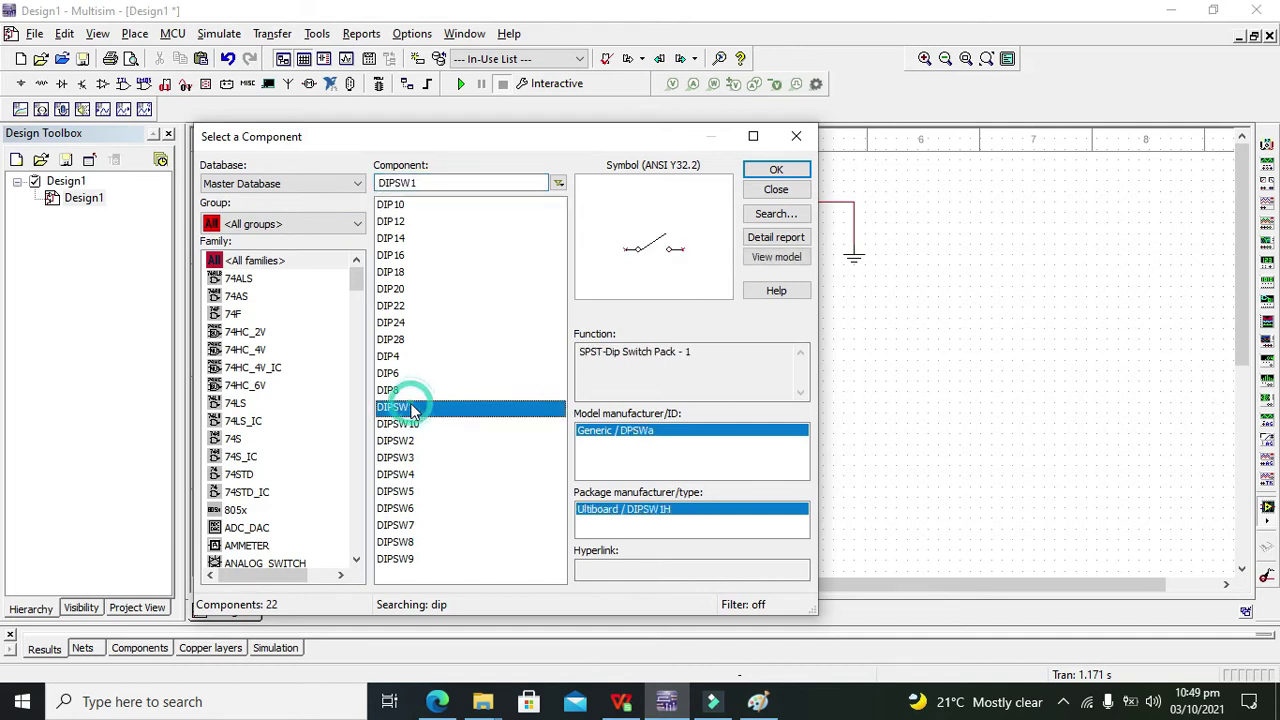
left_click(778, 169)
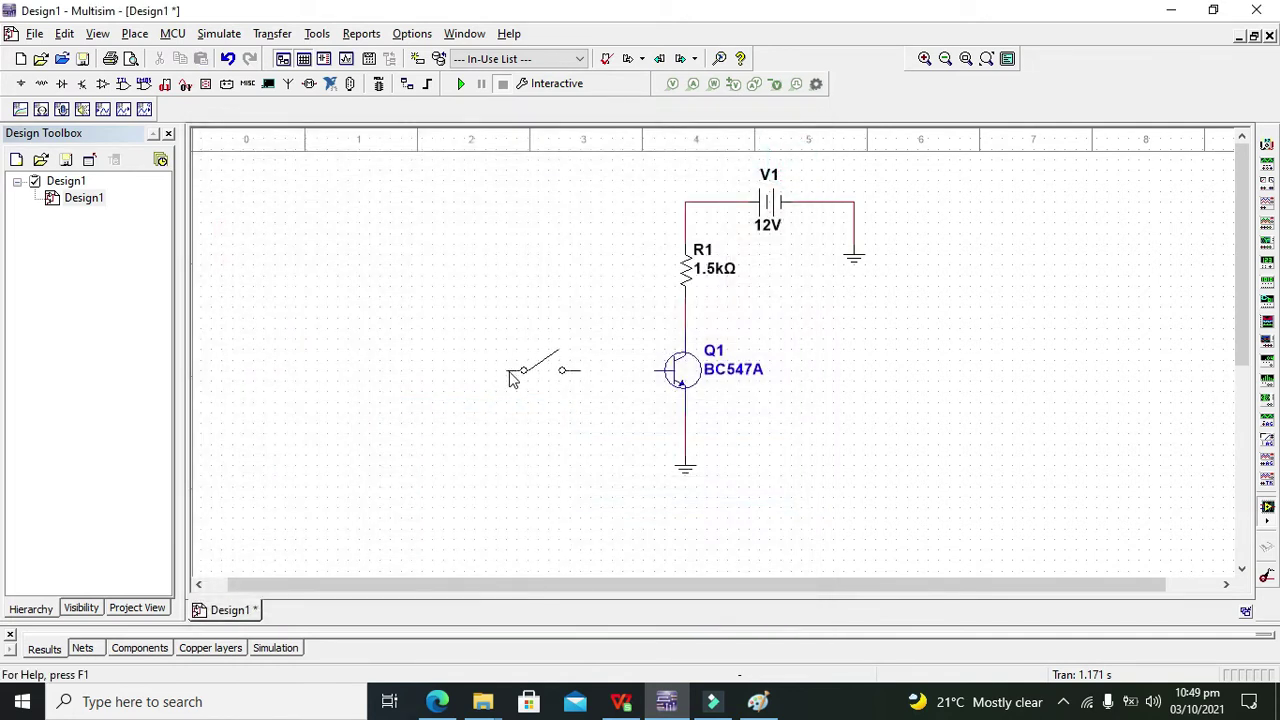
Step: Place switch S1 left of Q1 and wire Q1's base to S1's right terminal
left_click(510, 368)
left_click(793, 143)
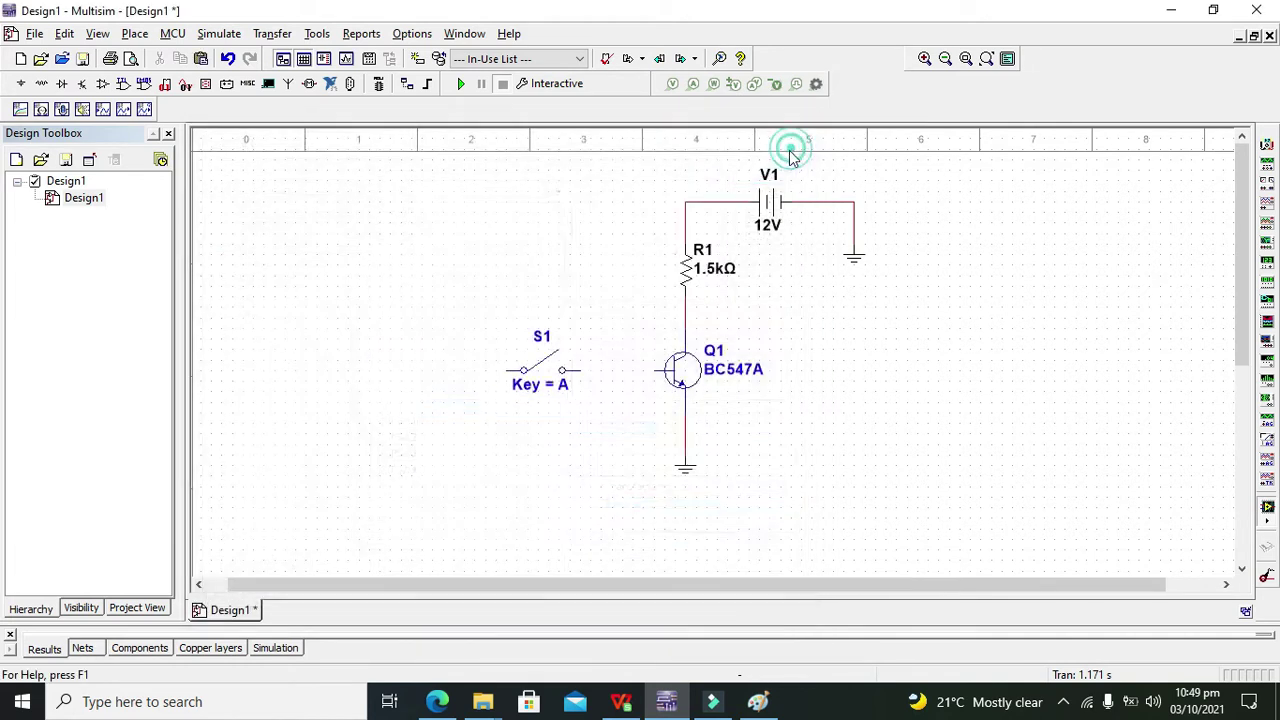
left_click(657, 371)
left_click(562, 371)
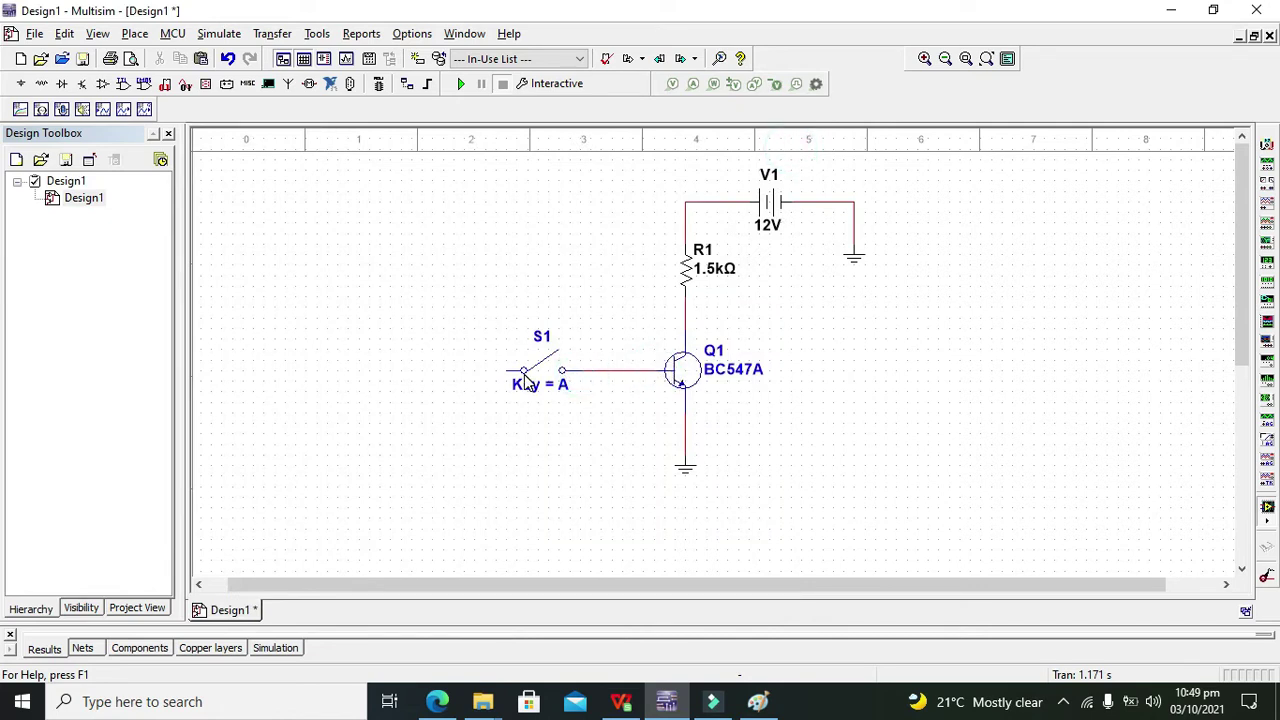
Step: Place a second DC source, V2, to the left of the switch
left_click(21, 83)
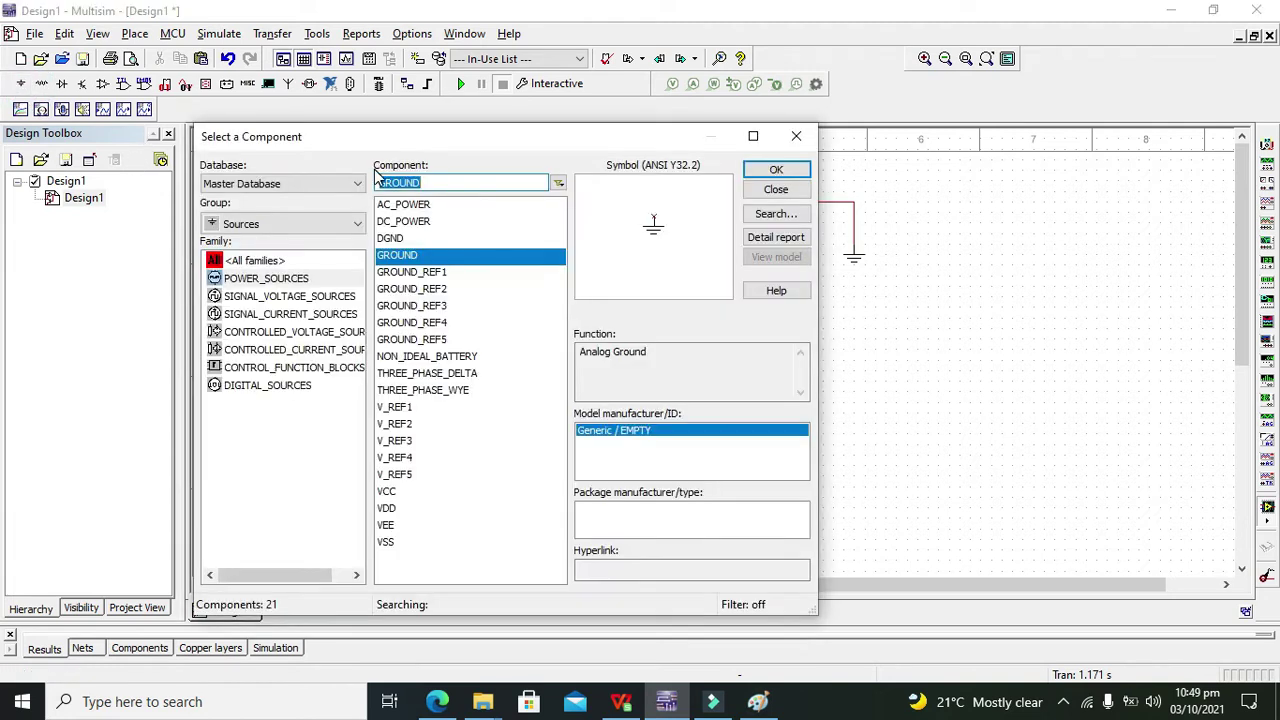
left_click(410, 221)
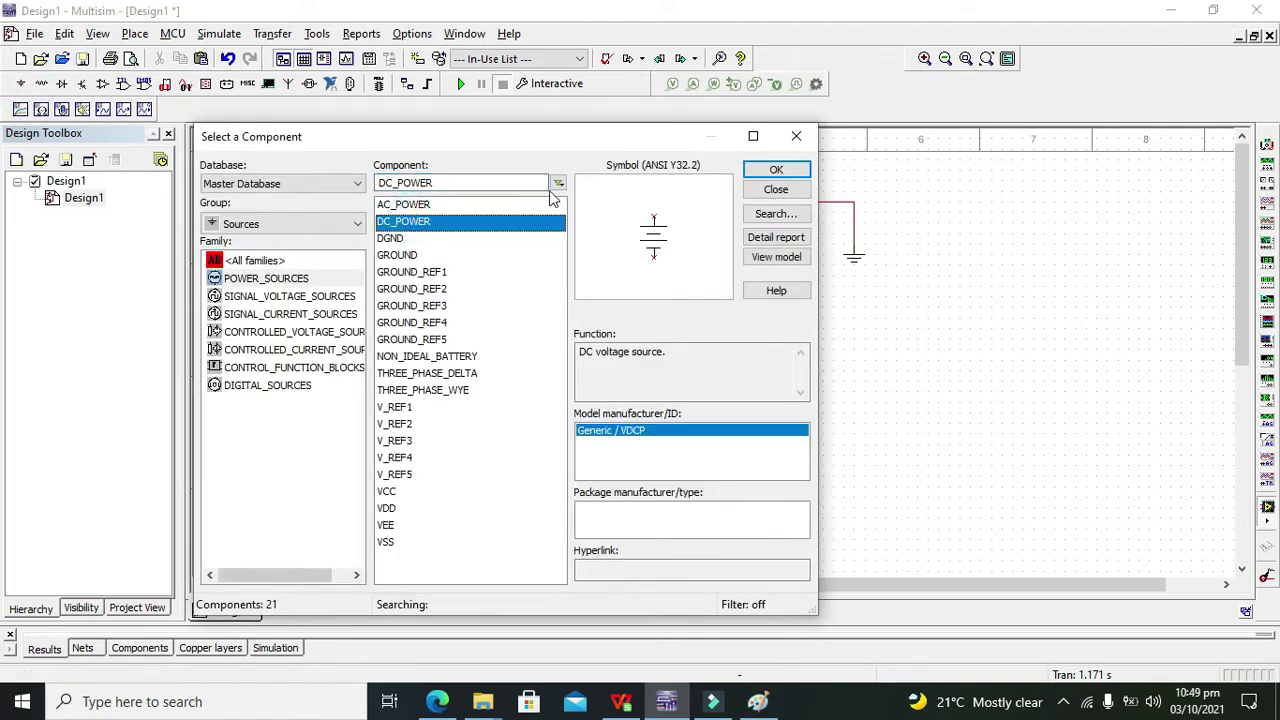
left_click(776, 169)
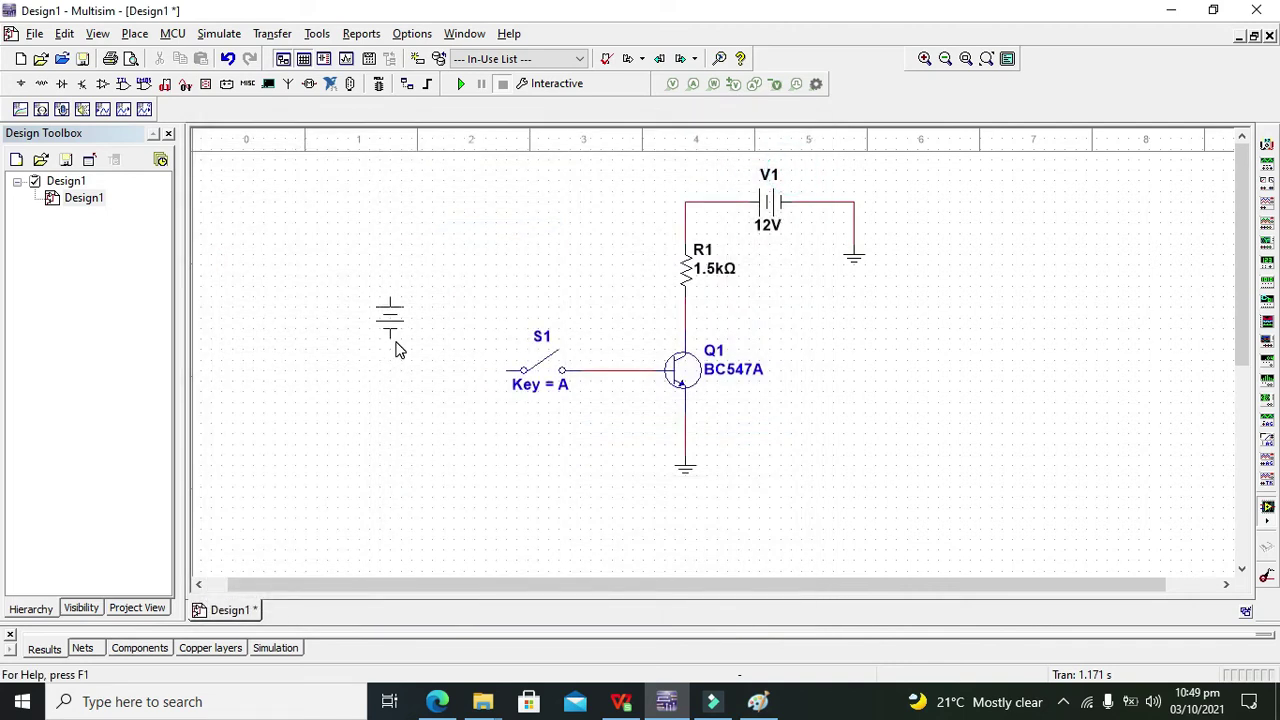
left_click(372, 404)
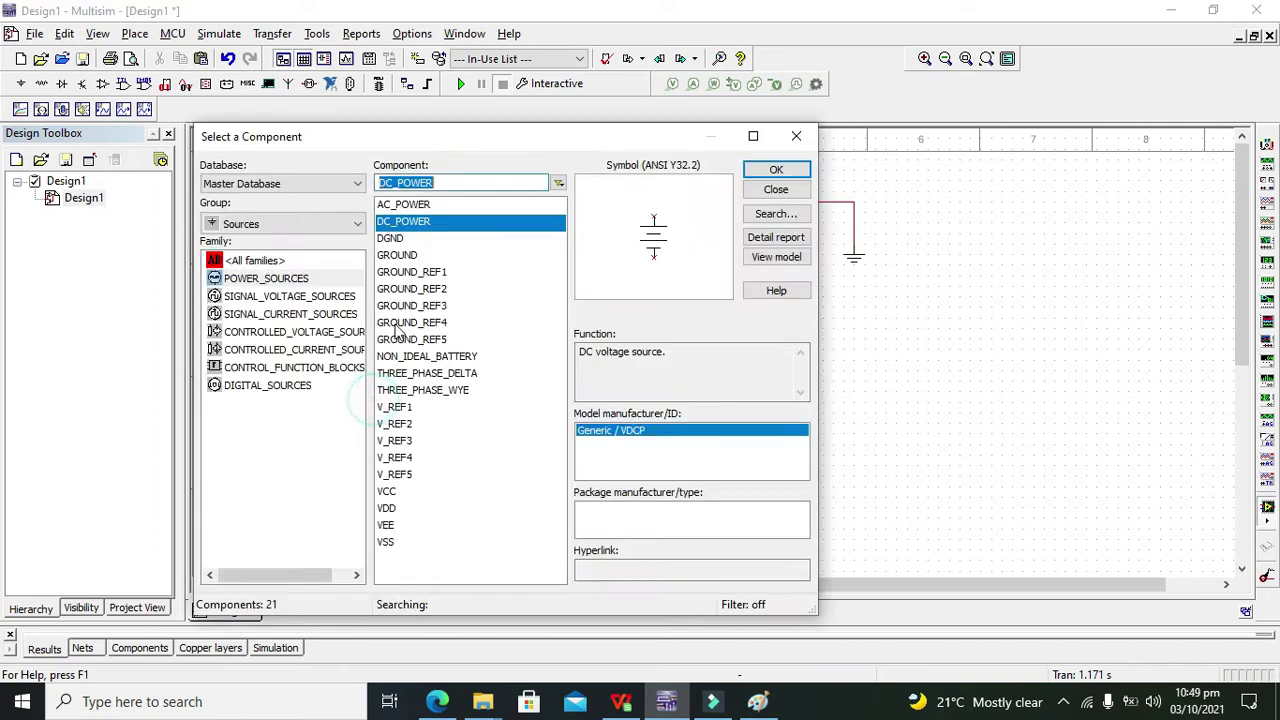
left_click(797, 135)
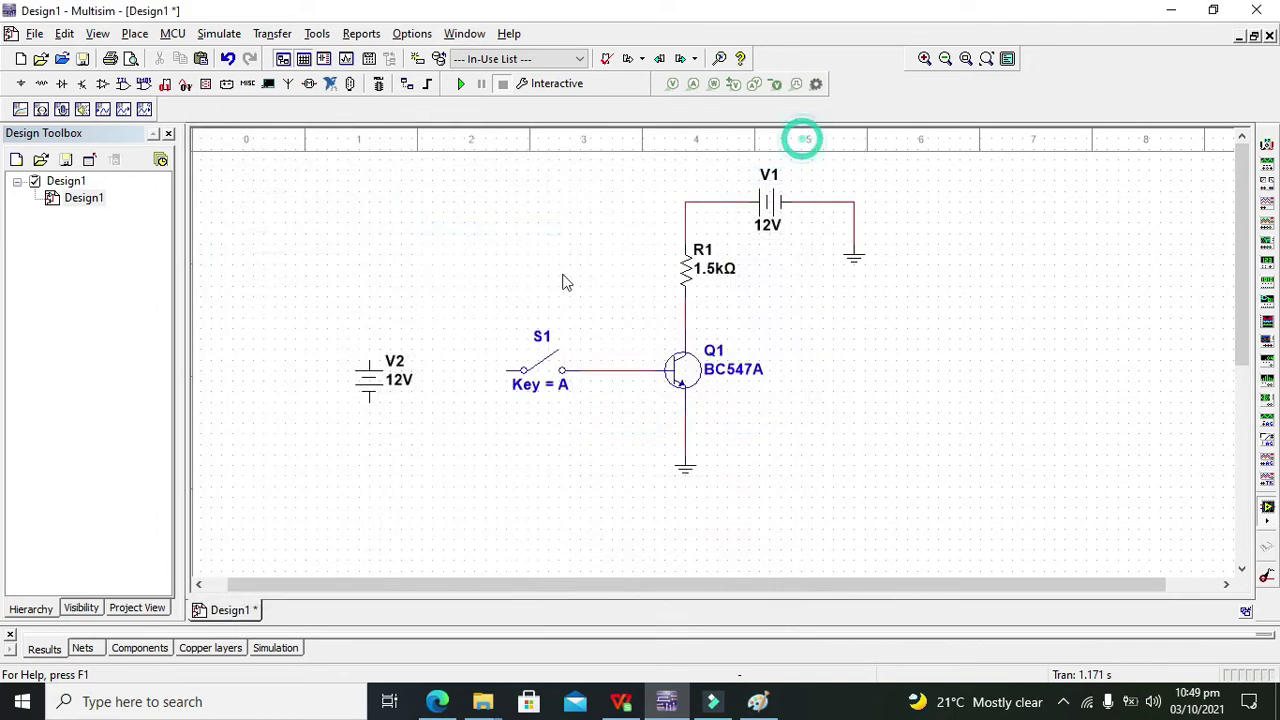
Step: Rotate V2 a quarter turn counter clockwise and flip it horizontally
right_click(367, 390)
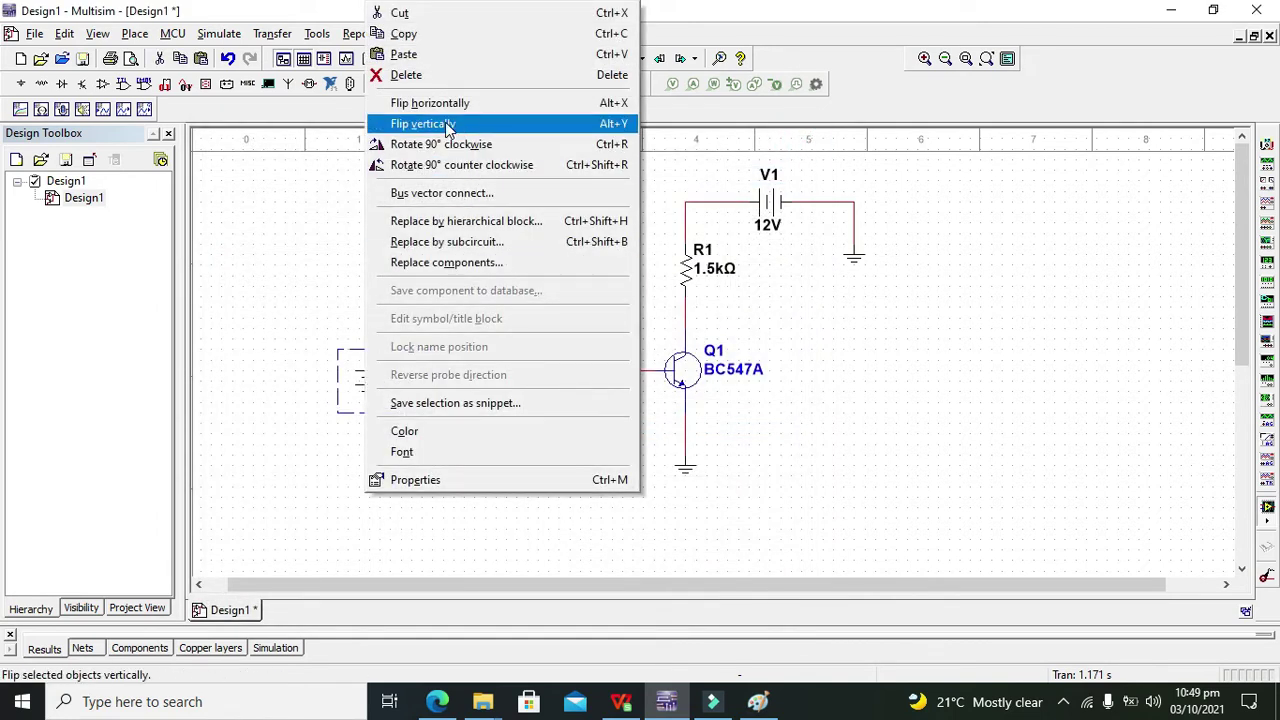
left_click(461, 165)
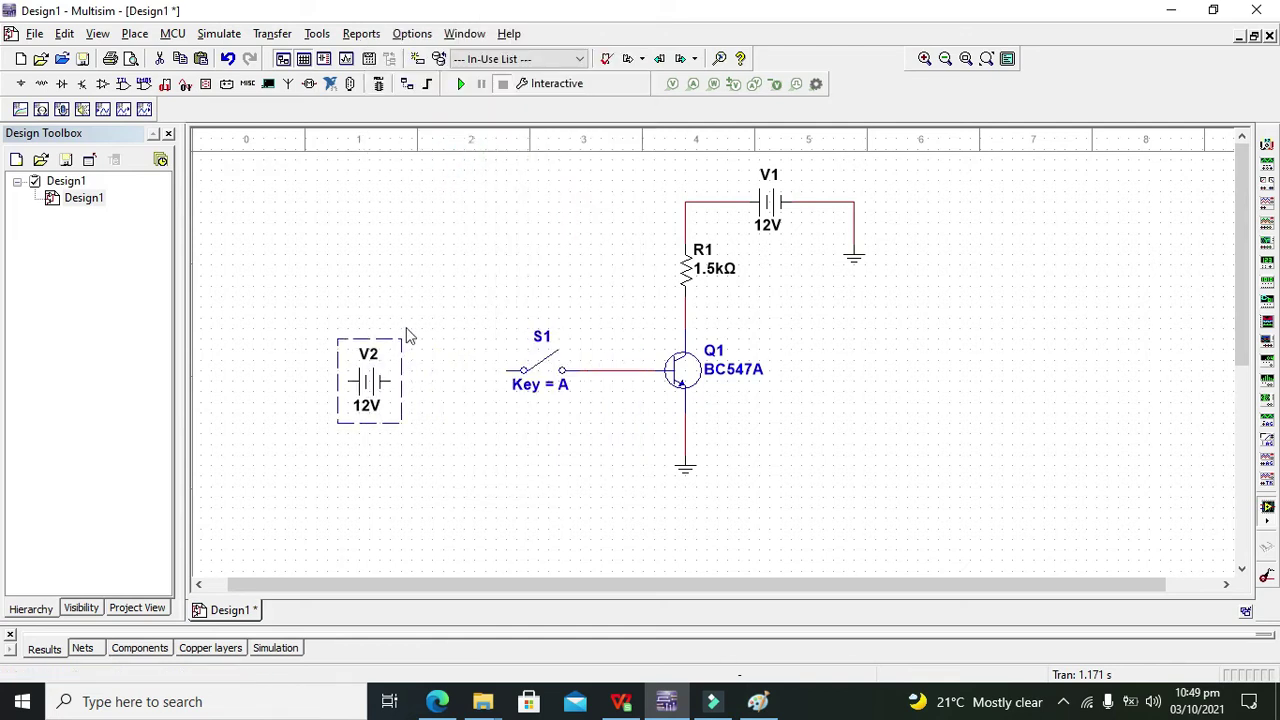
right_click(372, 382)
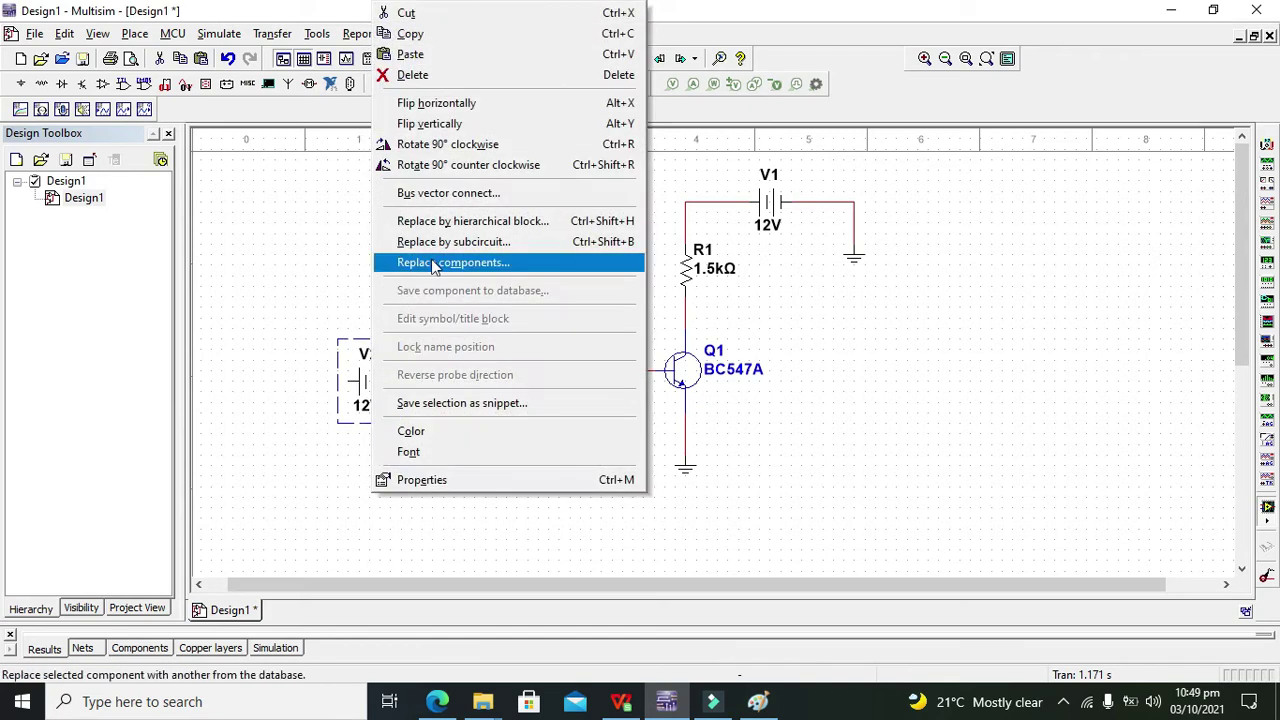
left_click(433, 106)
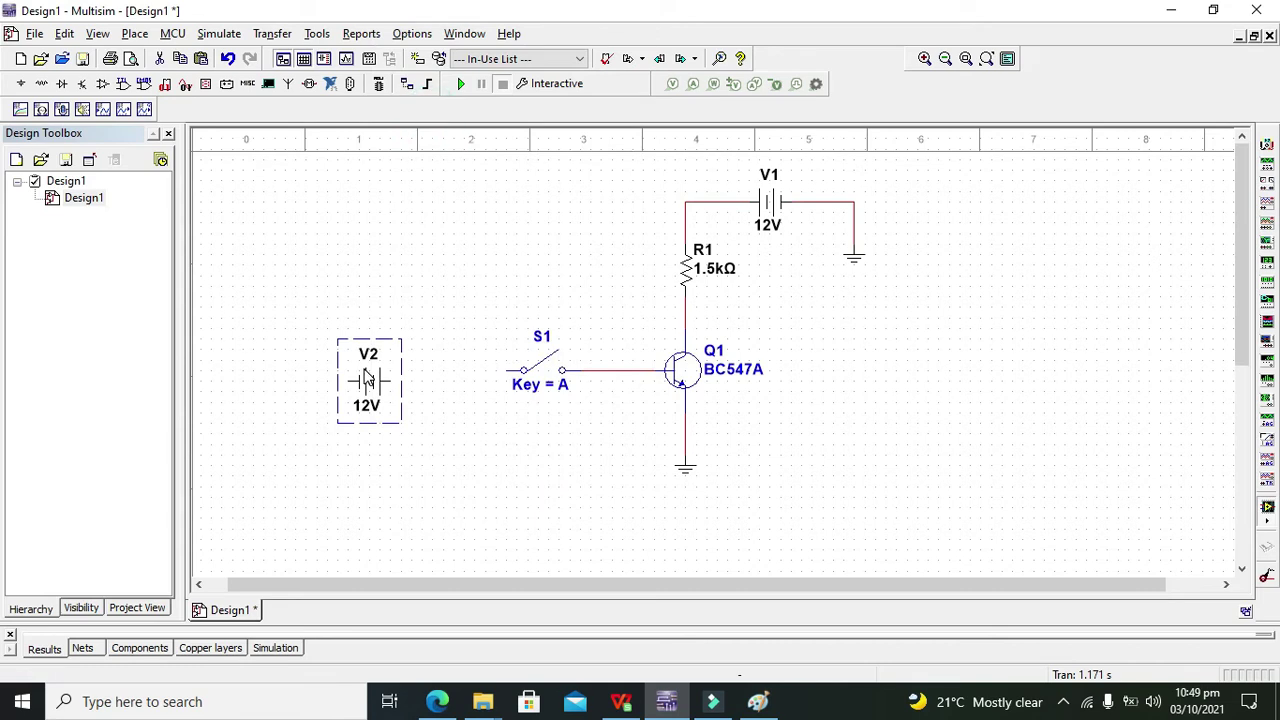
left_click(414, 372)
Step: Wire S1's left pin to V2's right terminal and line V2 up with the wire
left_click(521, 371)
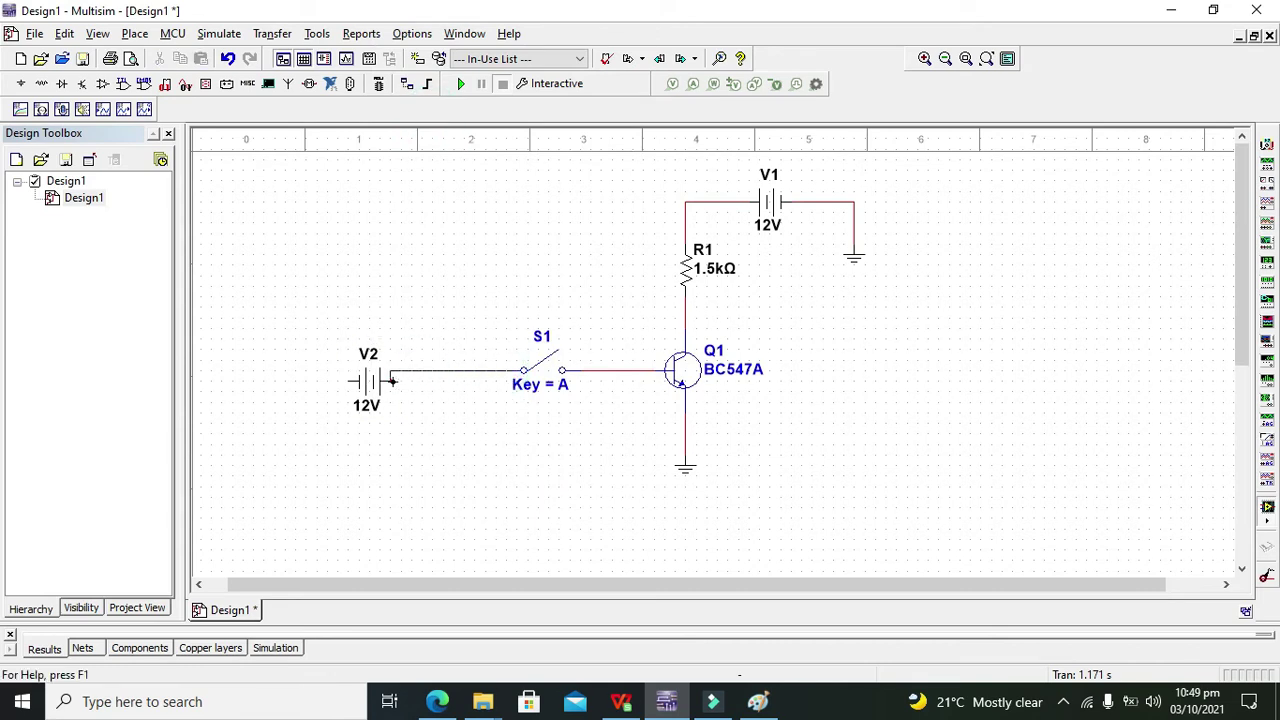
left_click(390, 378)
left_click_drag(370, 385, 360, 374)
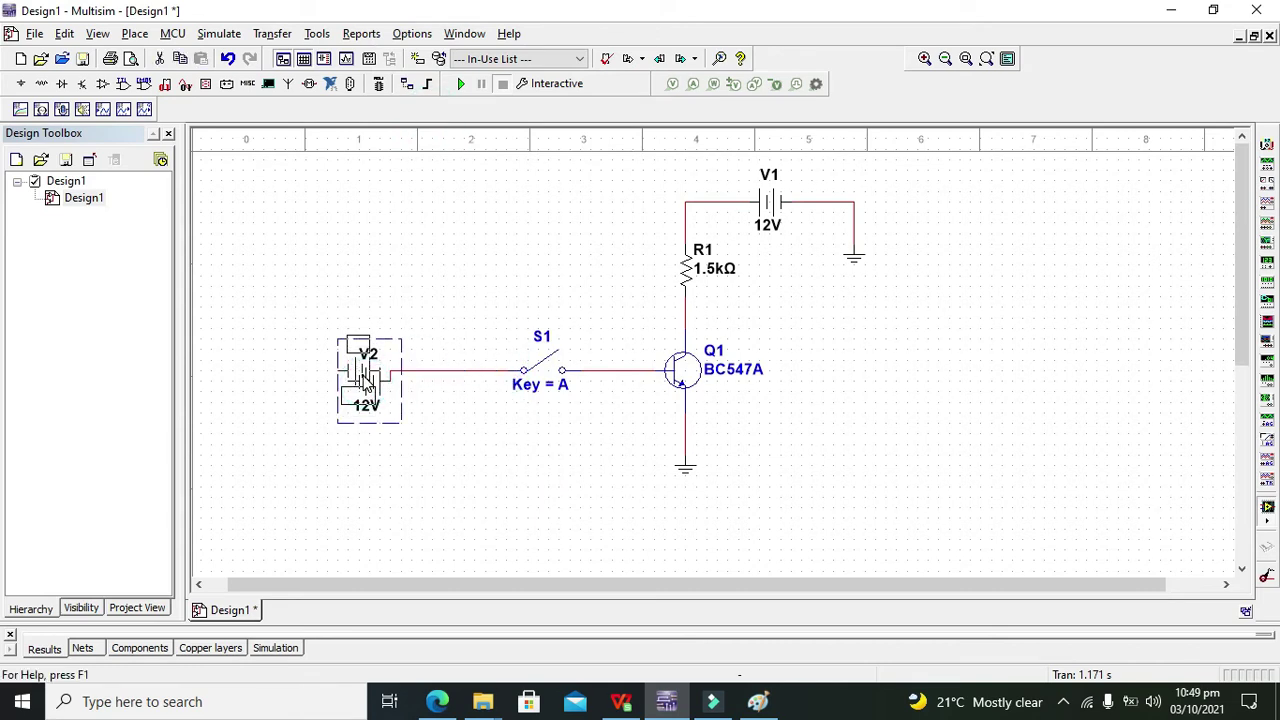
left_click(455, 425)
Step: Place a ground left of V2 and wire V2's left terminal to it
left_click(22, 85)
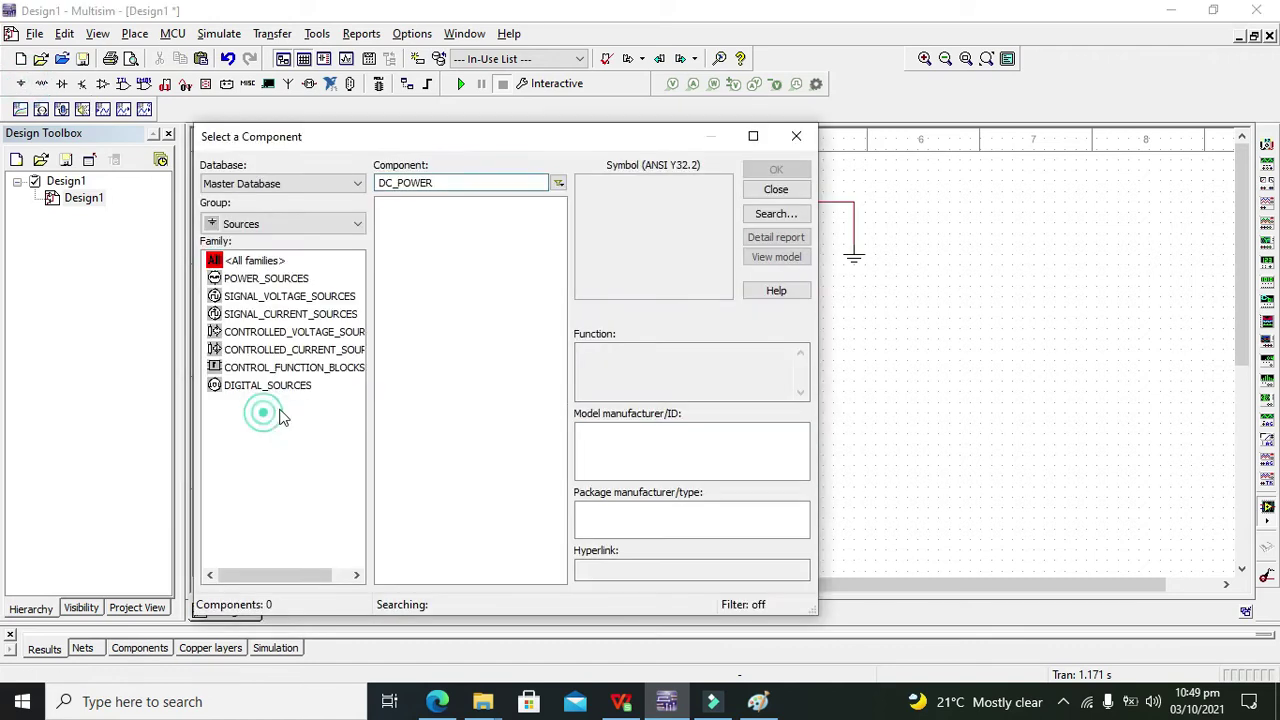
left_click(293, 278)
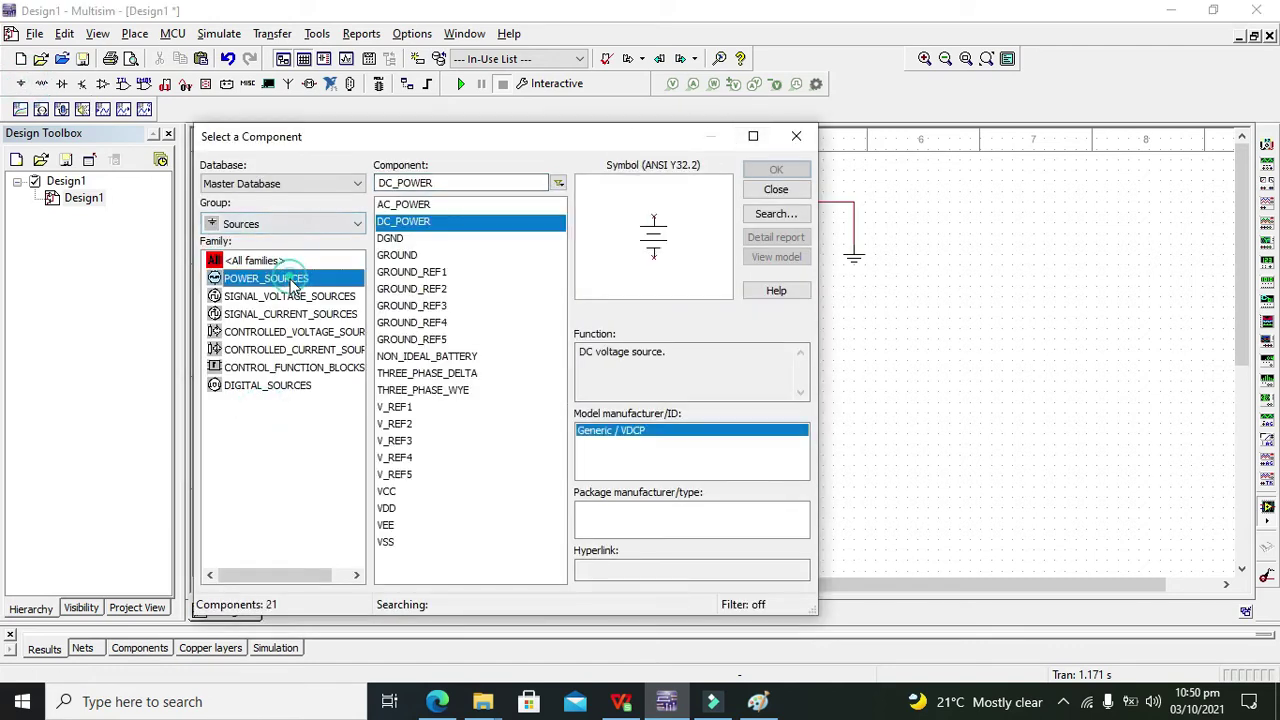
left_click(435, 256)
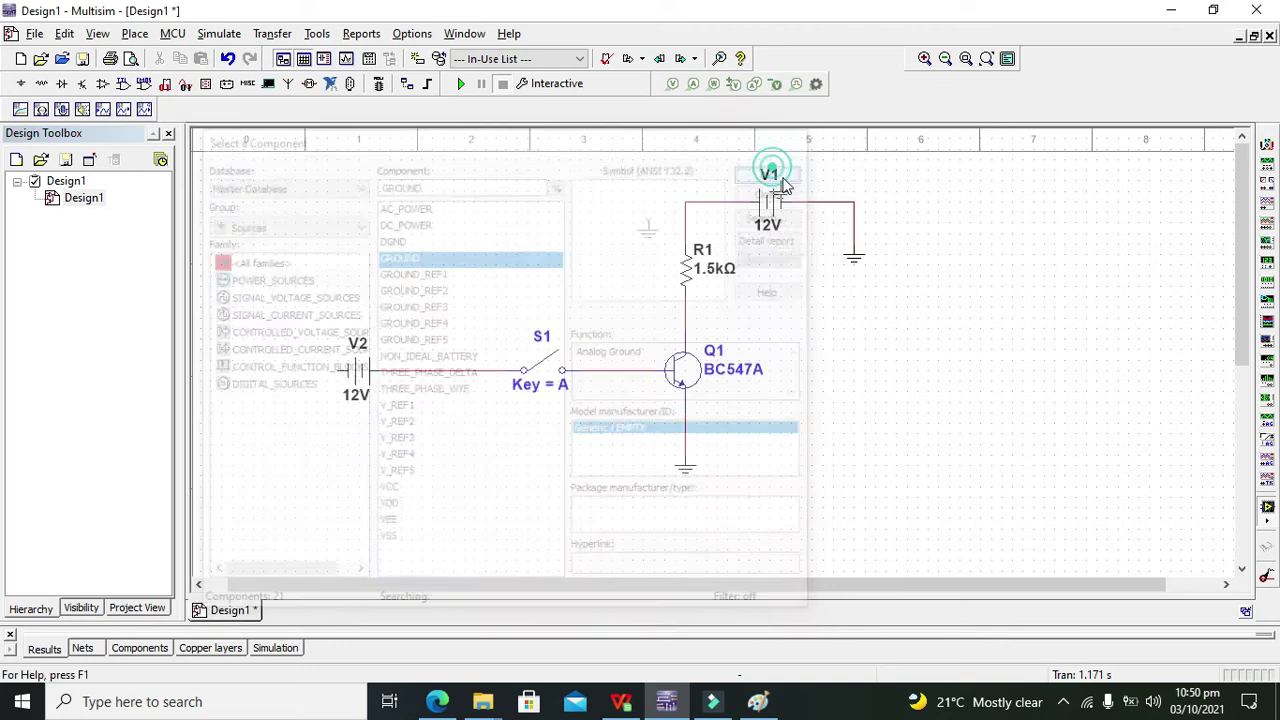
left_click(776, 170)
left_click(287, 388)
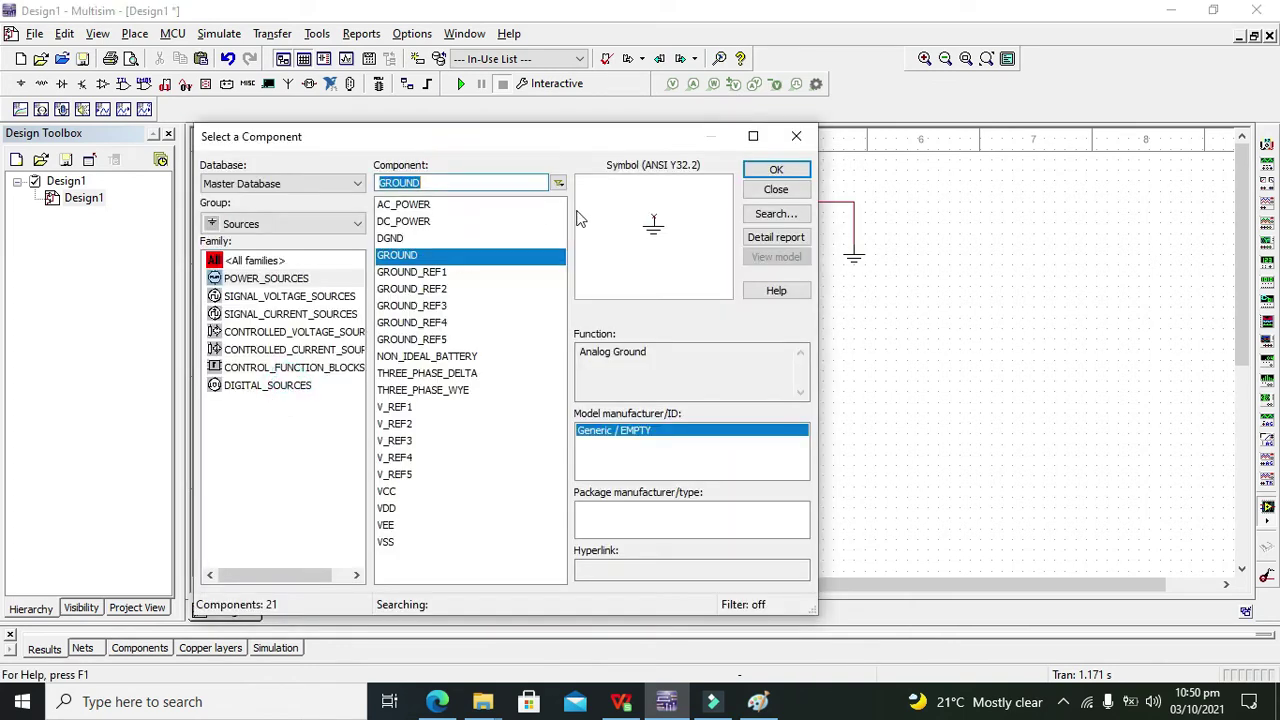
left_click(823, 134)
left_click(339, 372)
left_click(286, 392)
Step: Move V2's ground to the wire's left end and set V2's voltage to 0.8V
left_click(285, 390)
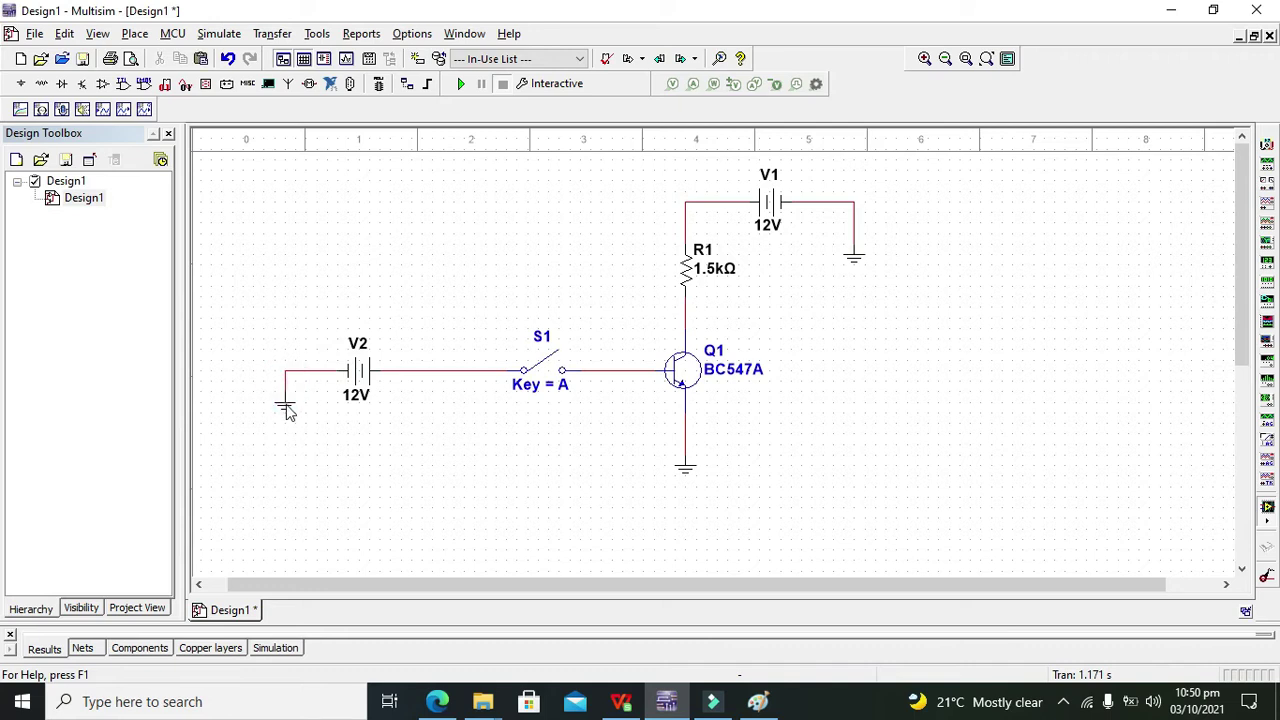
left_click_drag(268, 385, 268, 383)
left_click(275, 334)
double_click(372, 380)
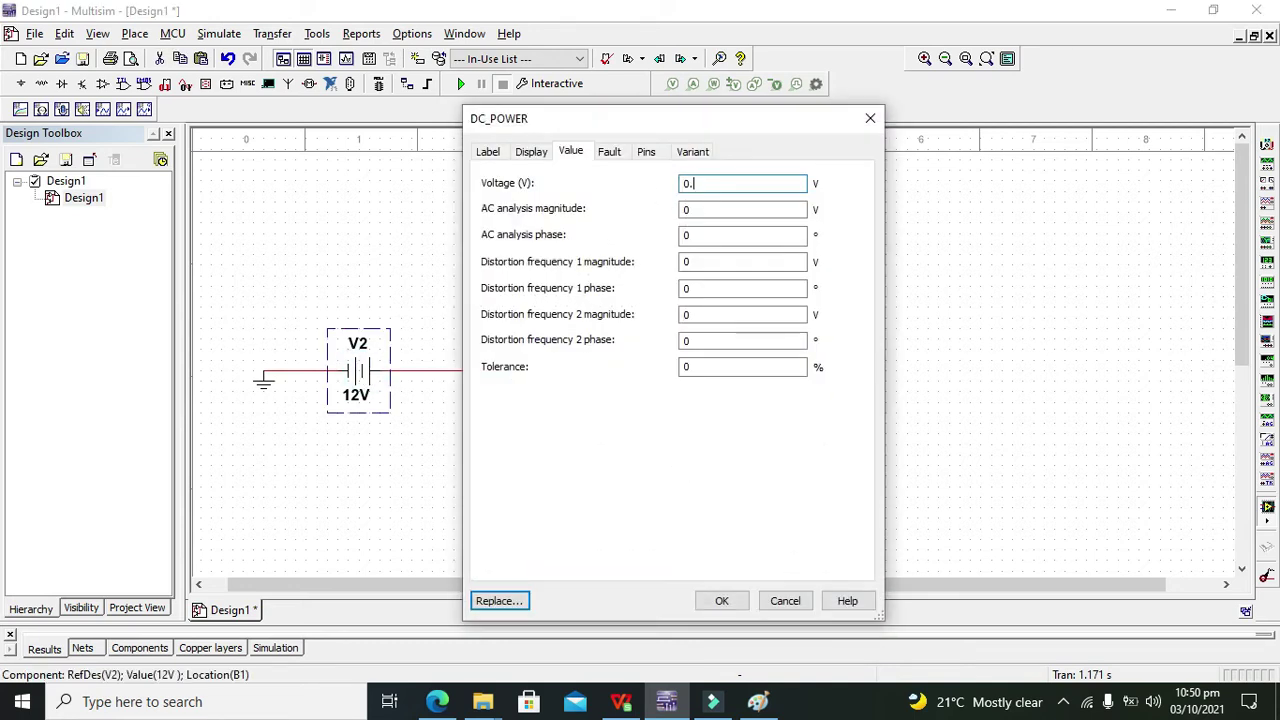
key("Return")
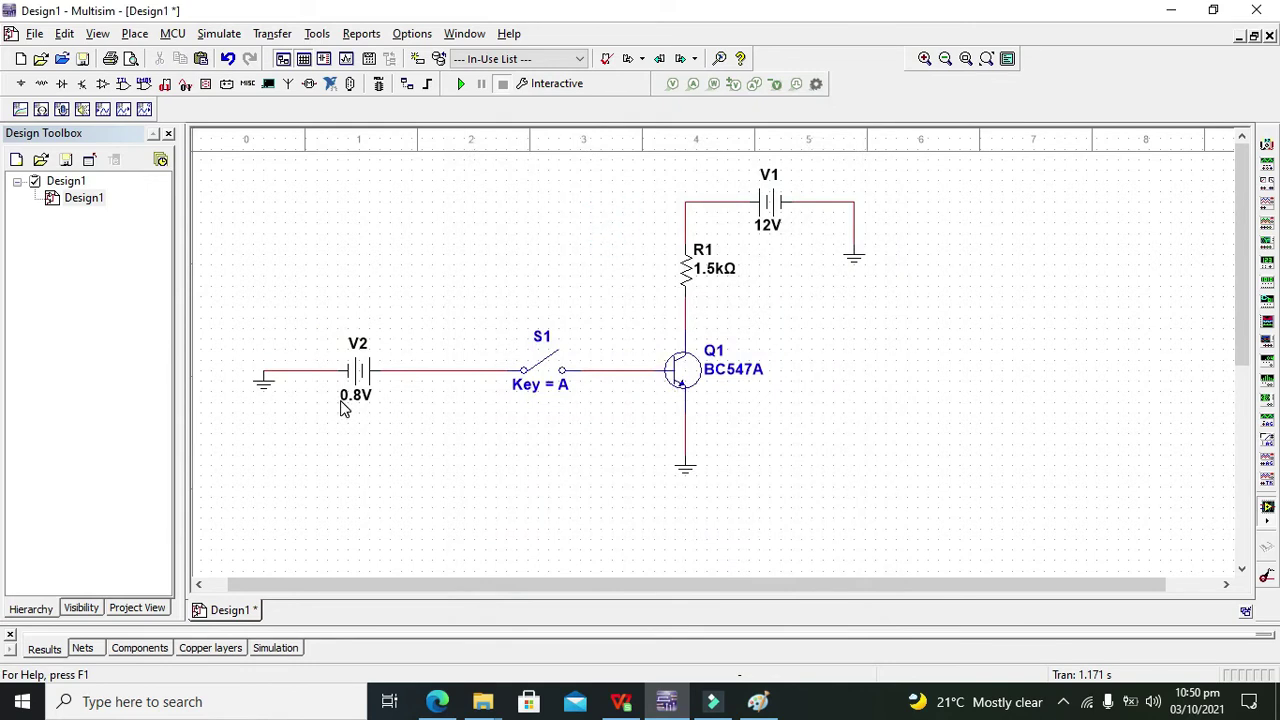
left_click(456, 406)
Step: Search 'led' in the diode parts and place a green LED (LED1) right of Q1
left_click(61, 83)
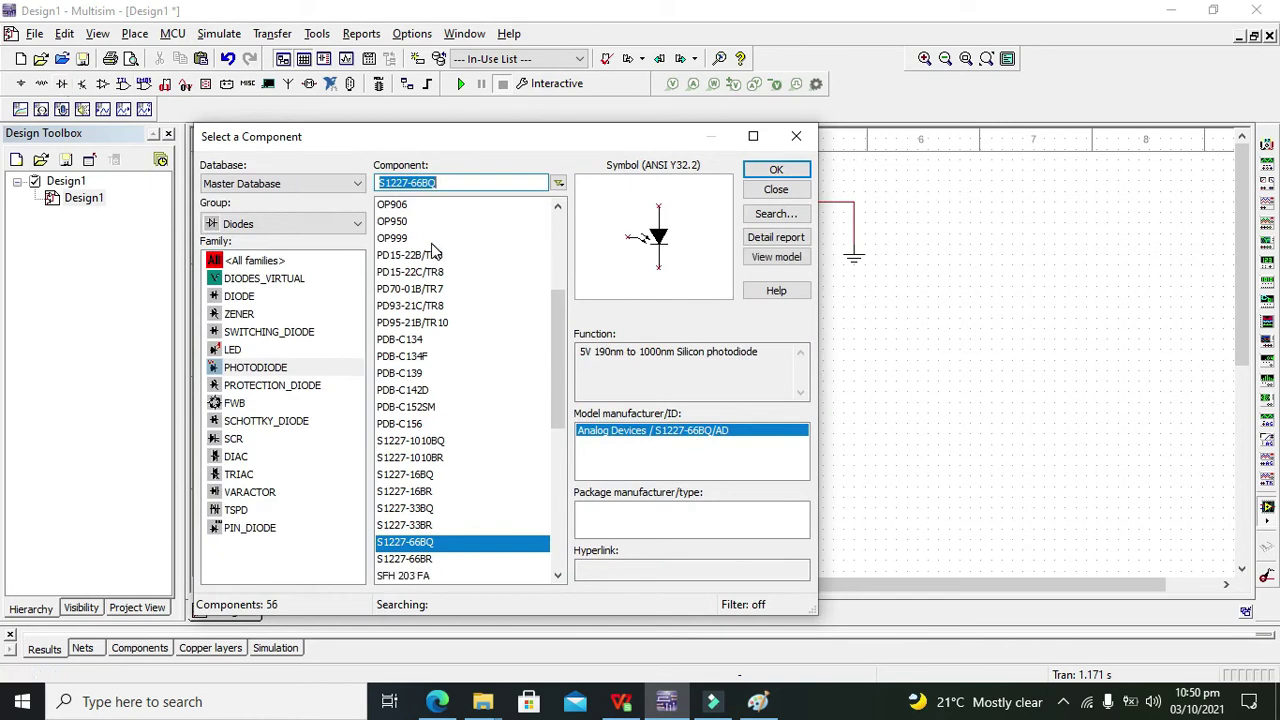
type("led")
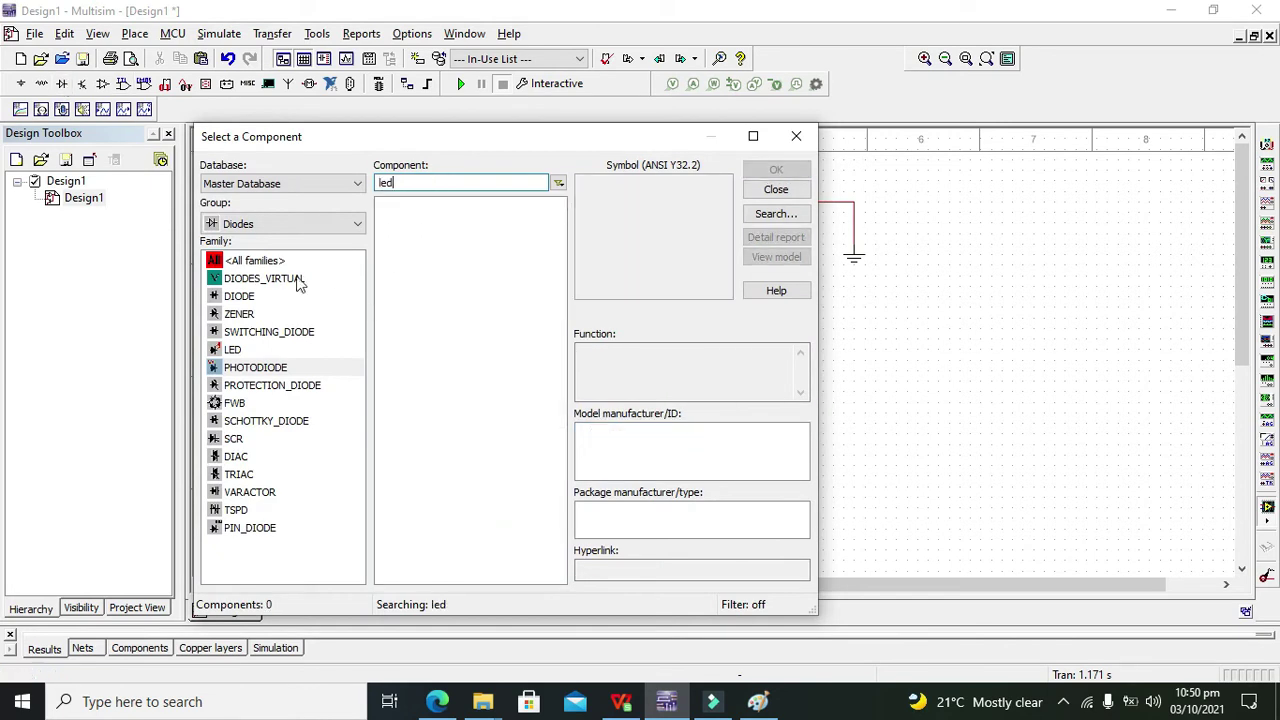
left_click(262, 261)
left_click(420, 184)
left_click_drag(420, 184, 357, 181)
type("le")
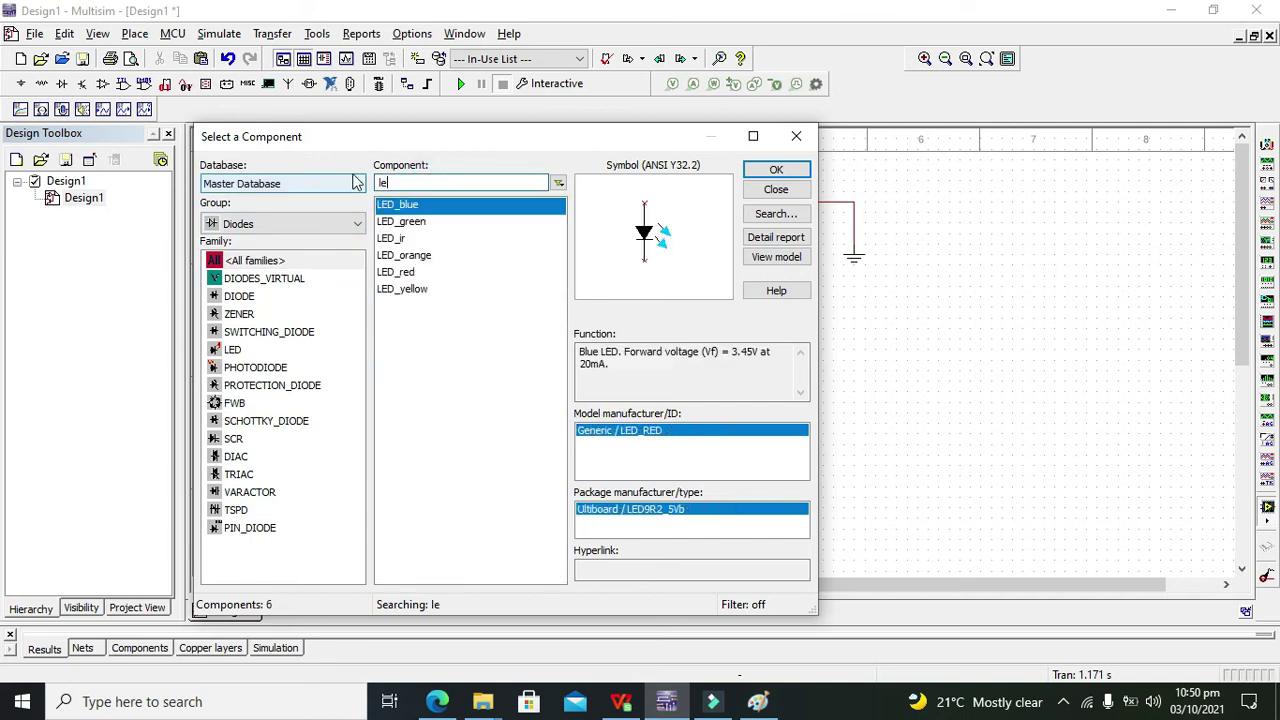
left_click(414, 224)
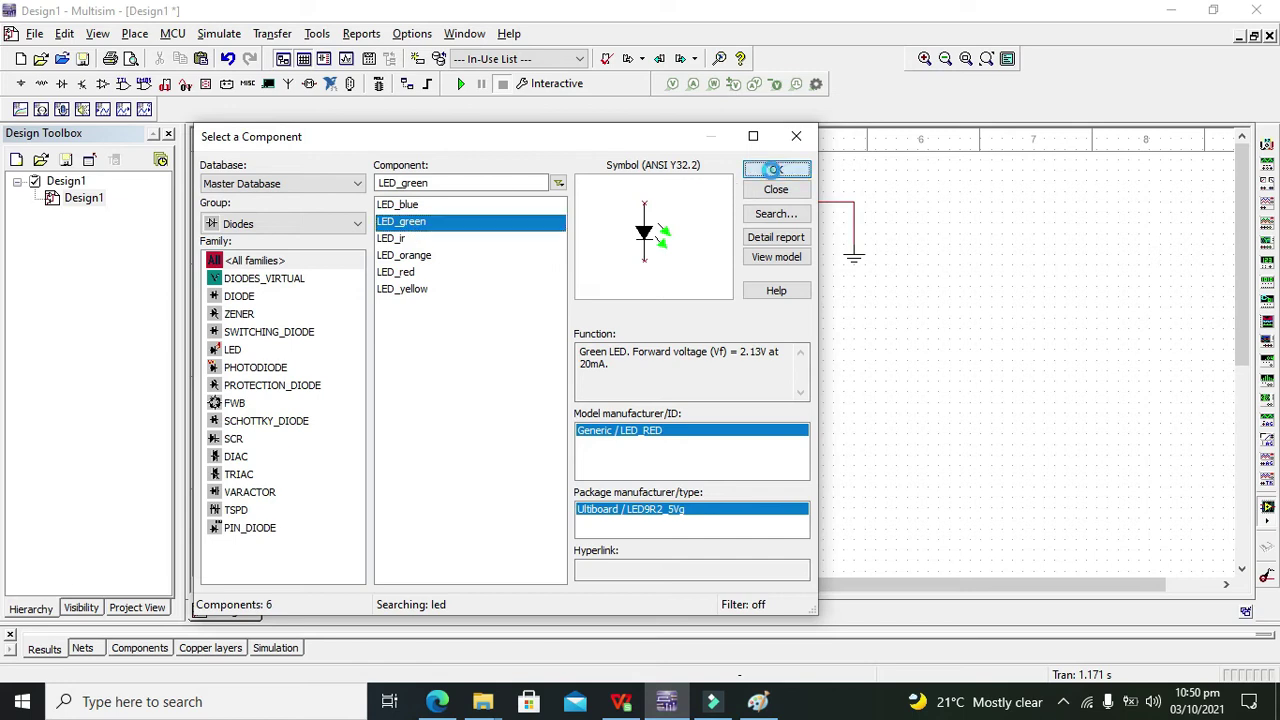
left_click(776, 170)
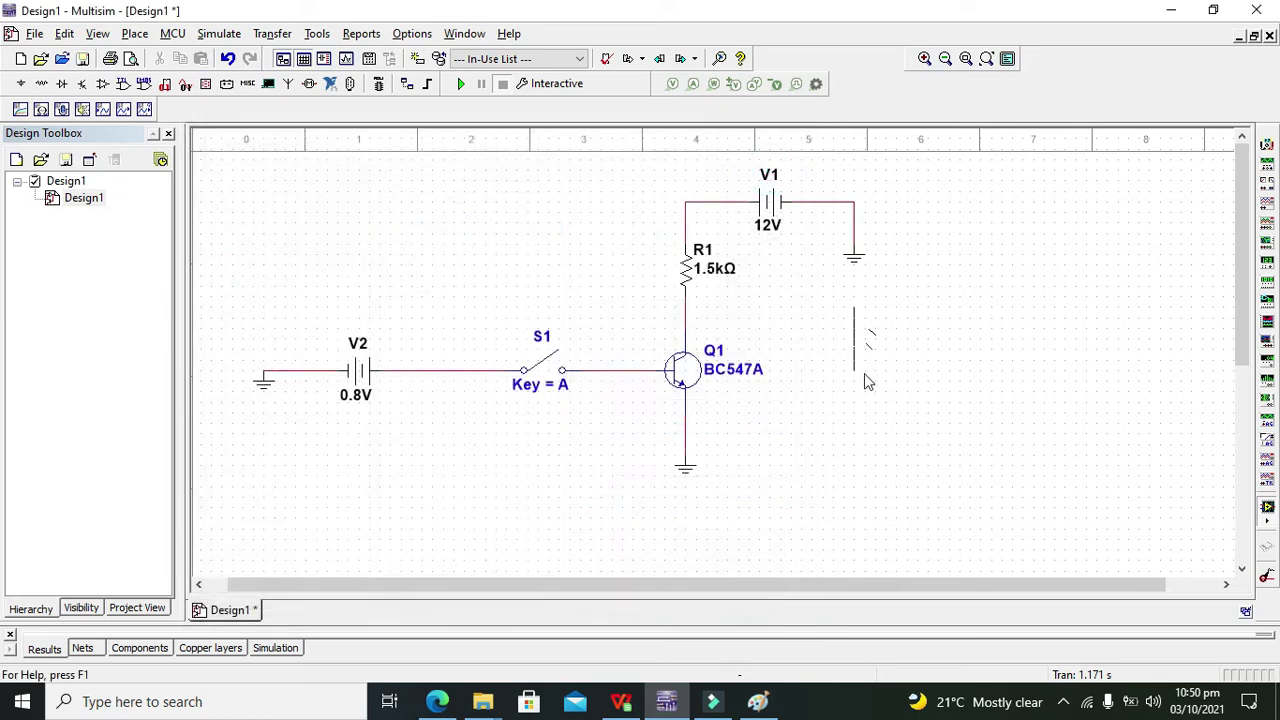
left_click(897, 412)
left_click(797, 142)
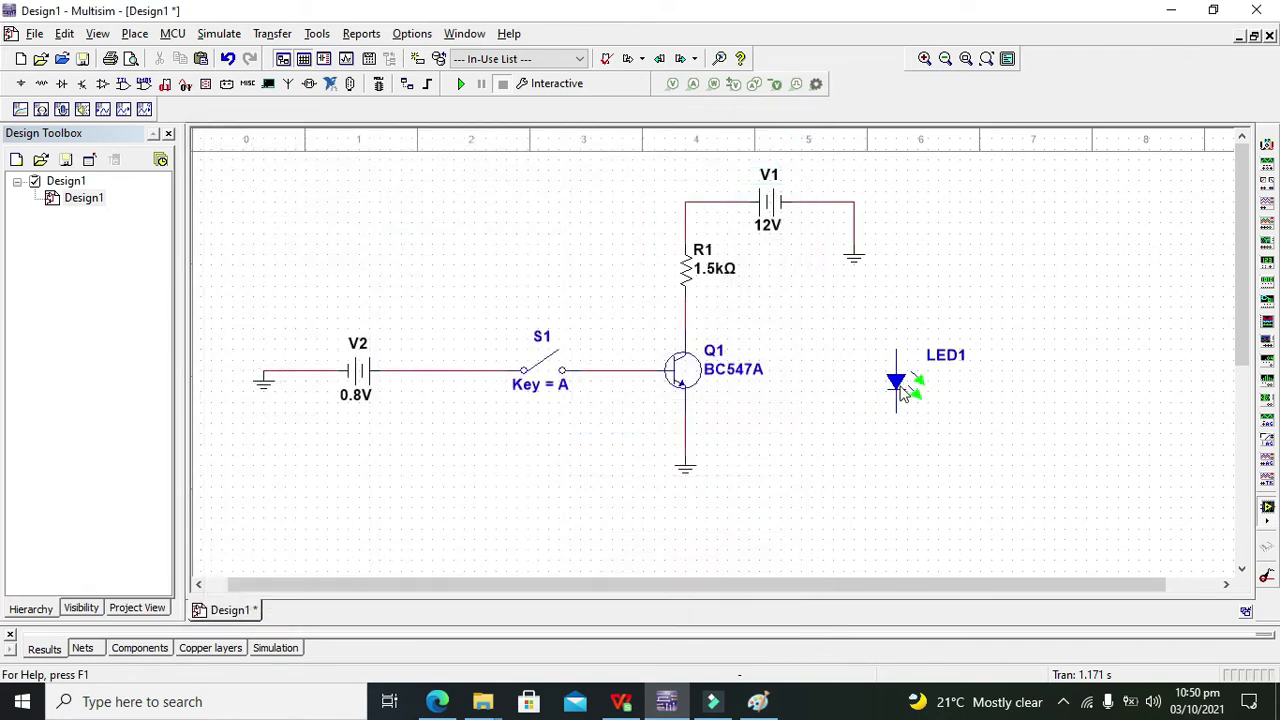
left_click_drag(902, 384, 982, 392)
left_click(937, 314)
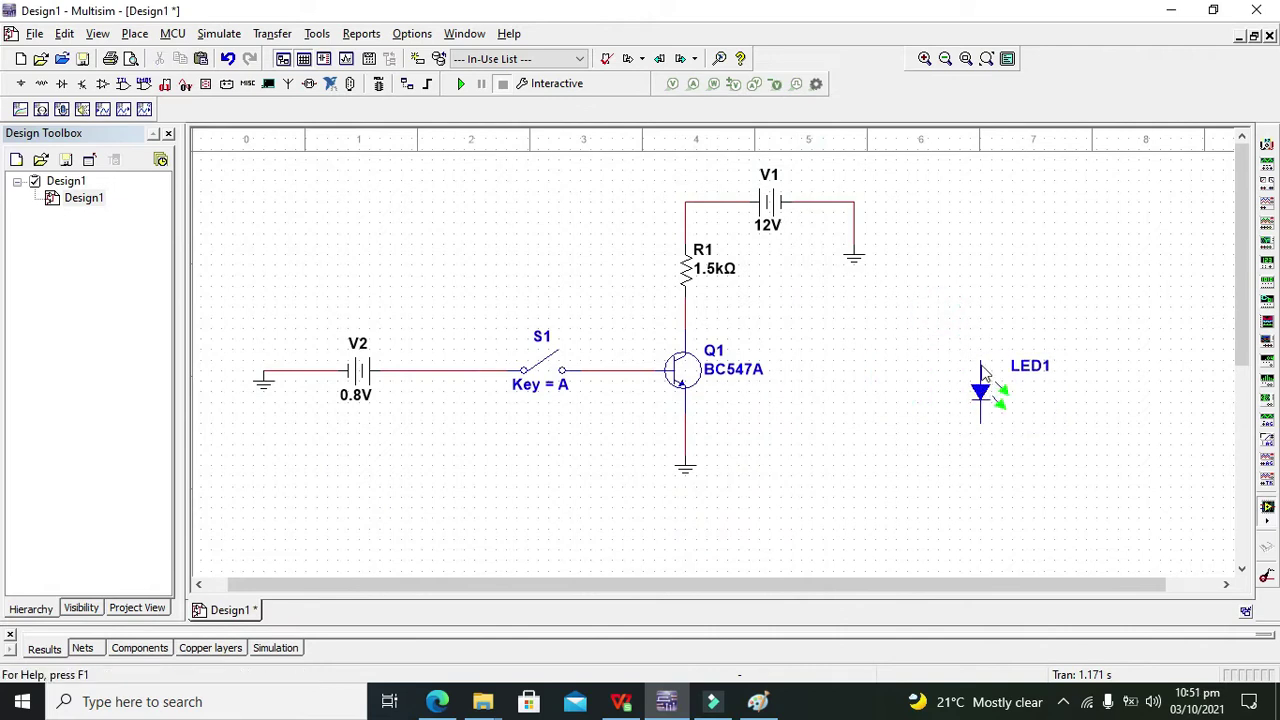
Step: Wire LED1's top to Q1's collector below R1 and ground its bottom pin
left_click(980, 362)
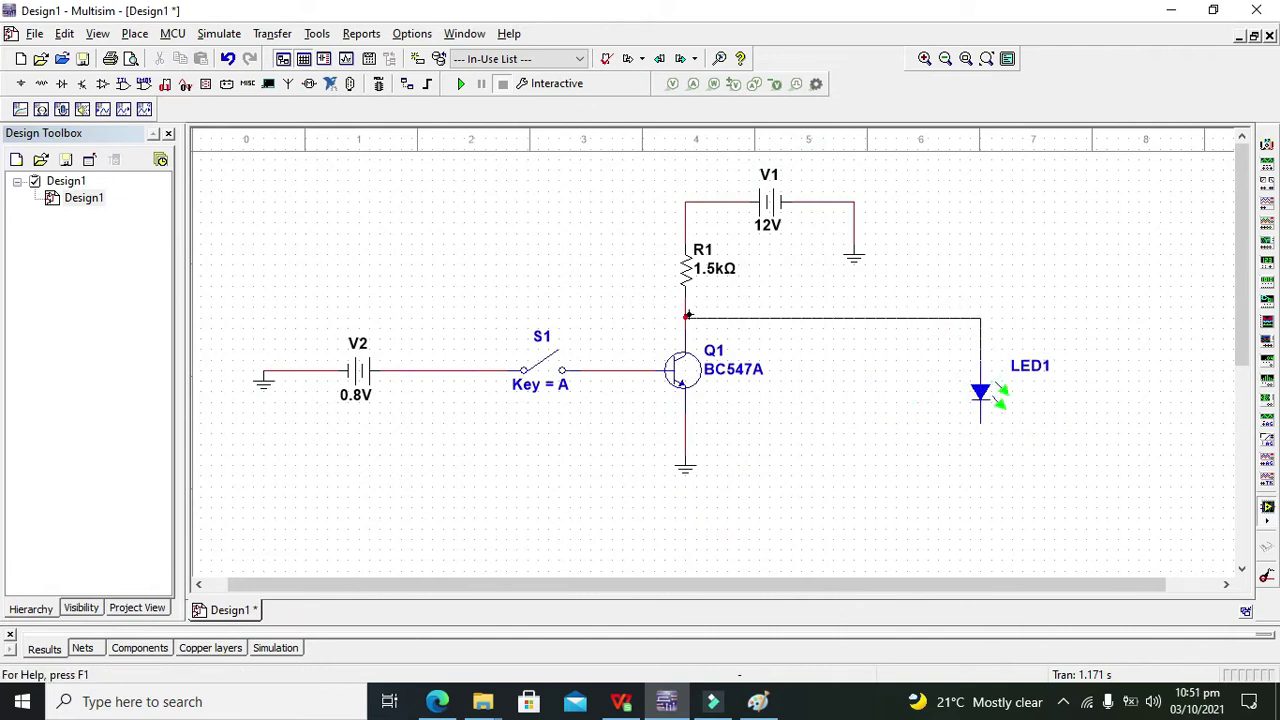
left_click(685, 318)
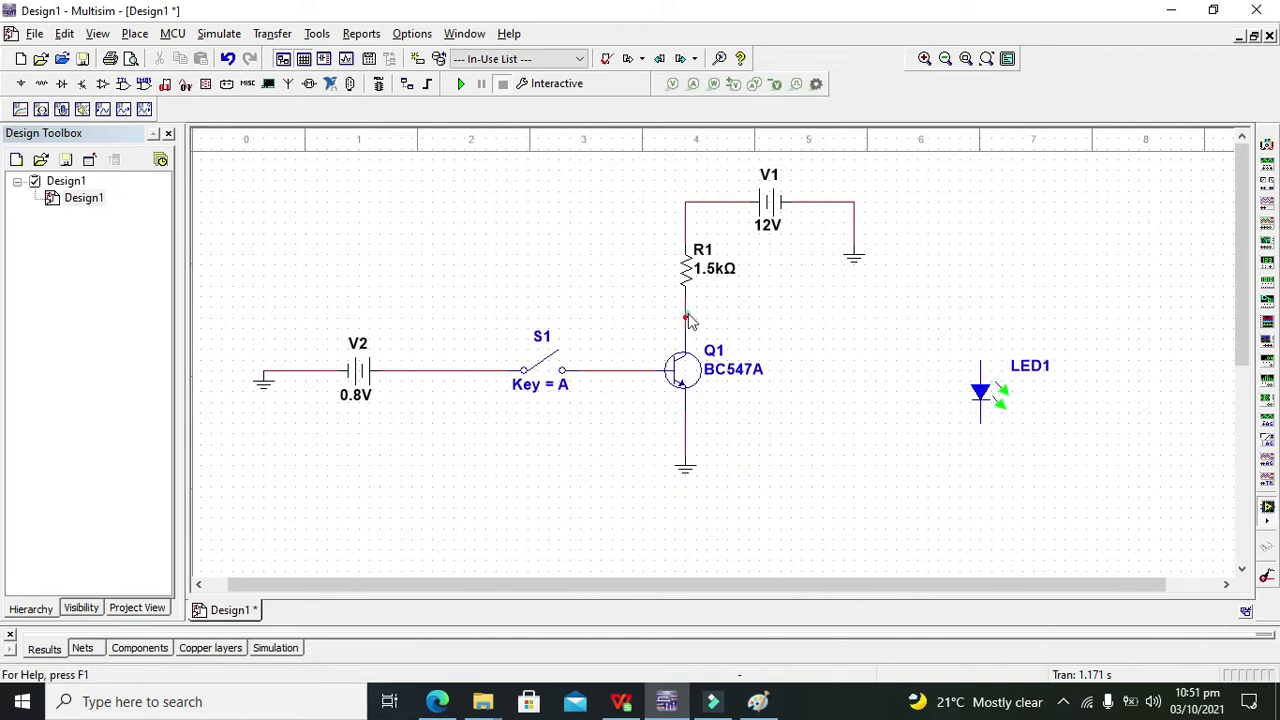
left_click(20, 109)
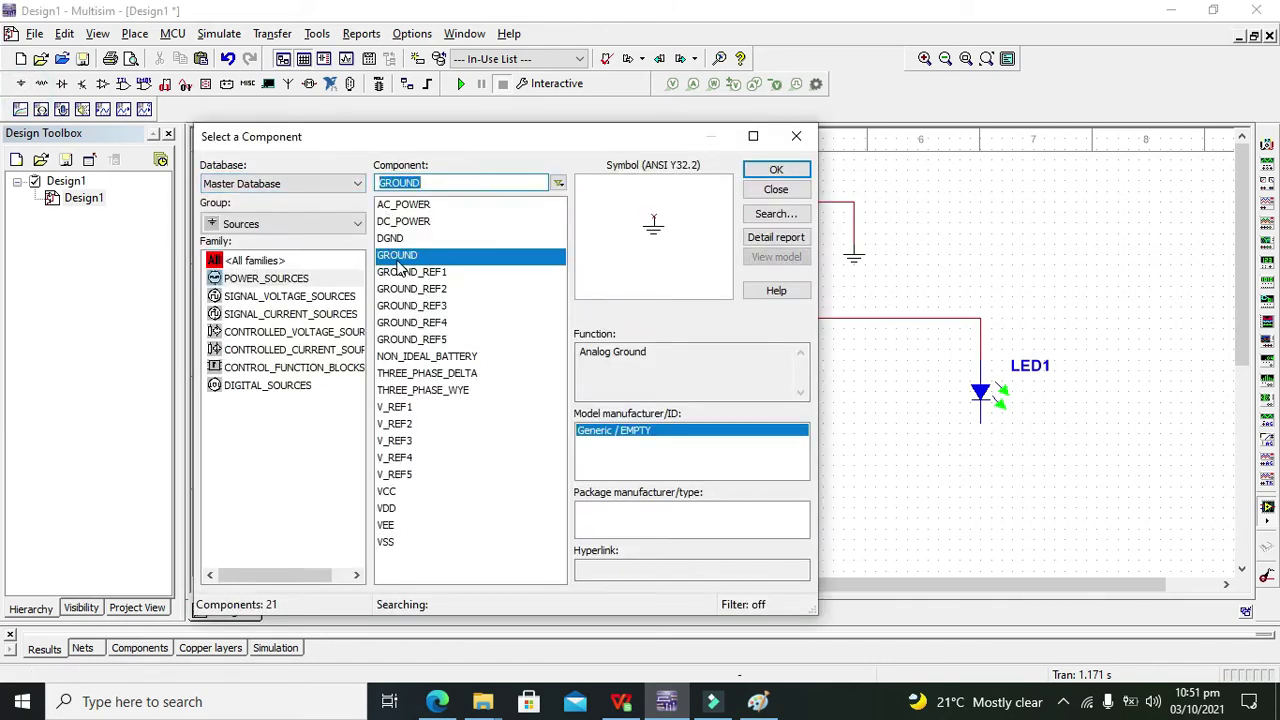
left_click(397, 256)
left_click(776, 170)
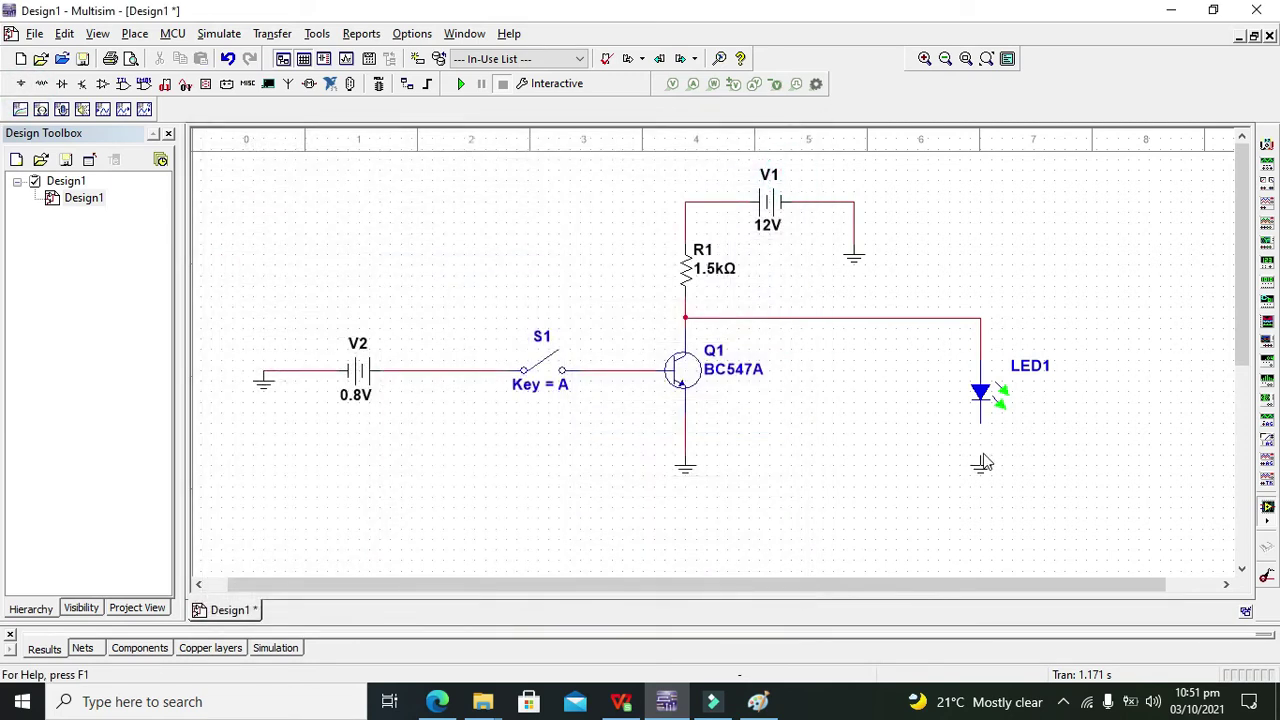
left_click(978, 458)
left_click(797, 137)
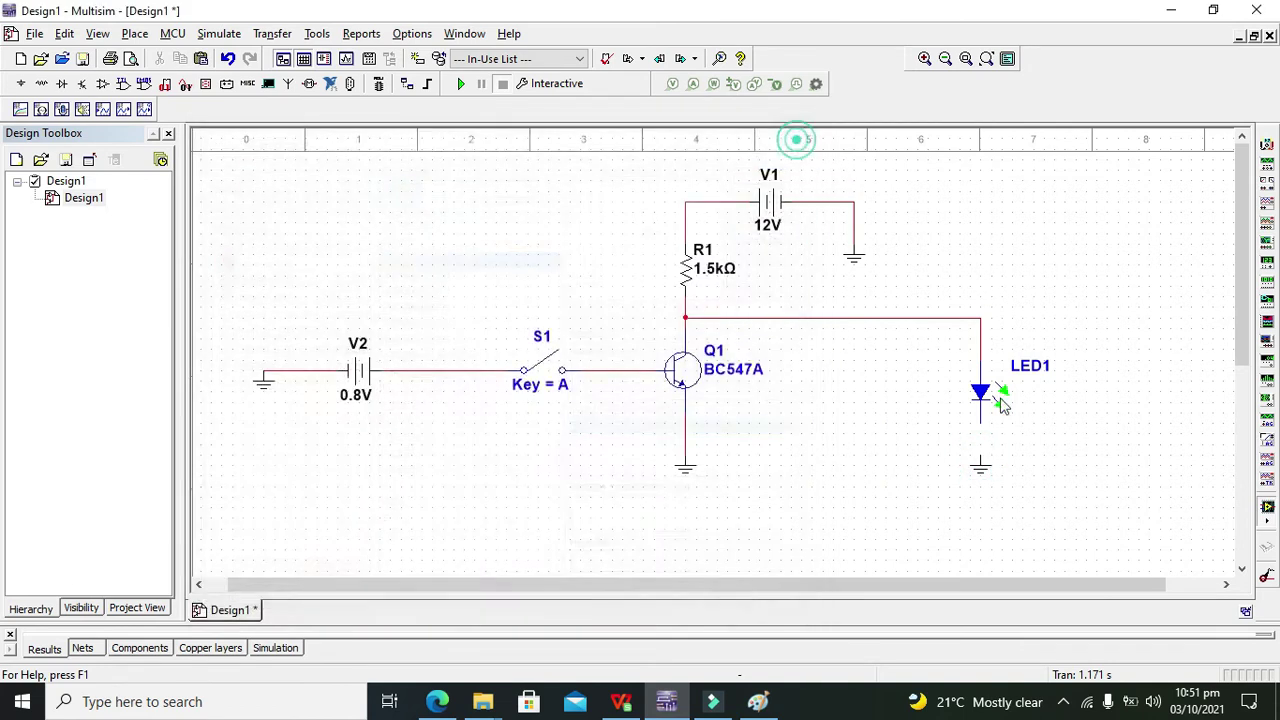
left_click(986, 460)
mouse_move(985, 458)
left_mouse_down()
mouse_move(984, 472)
mouse_move(983, 458)
left_mouse_up()
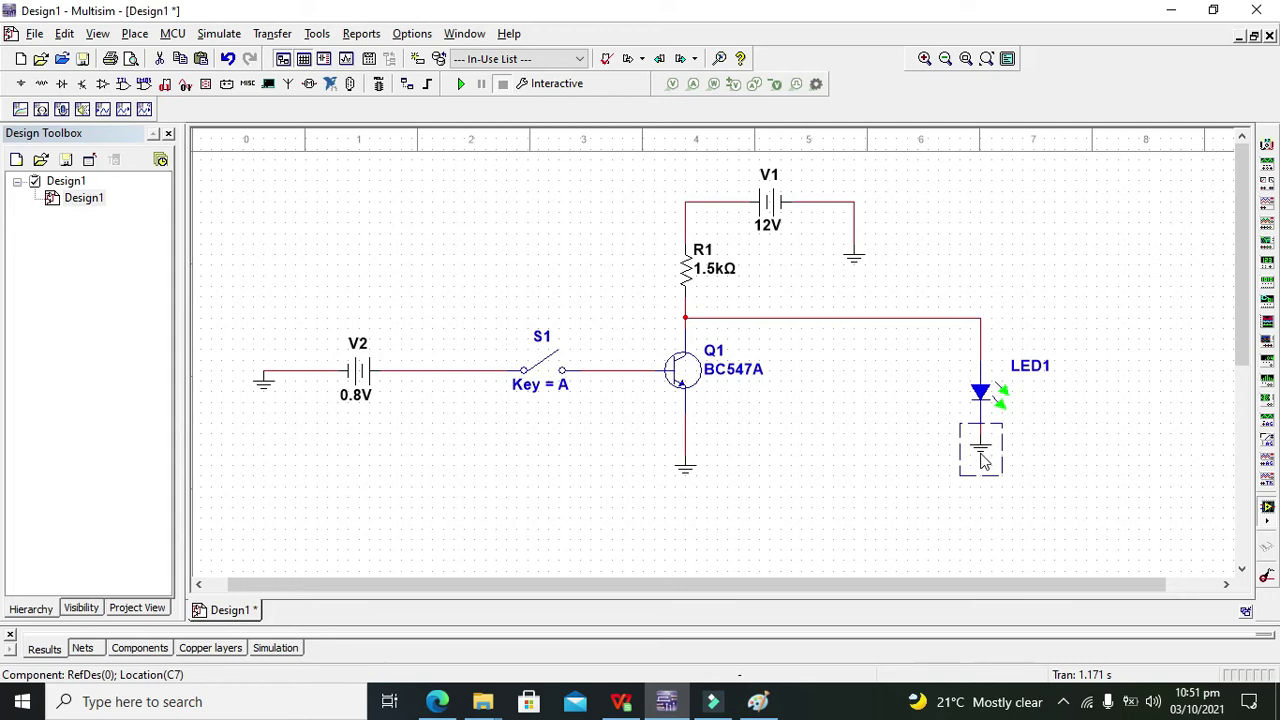
left_click(912, 456)
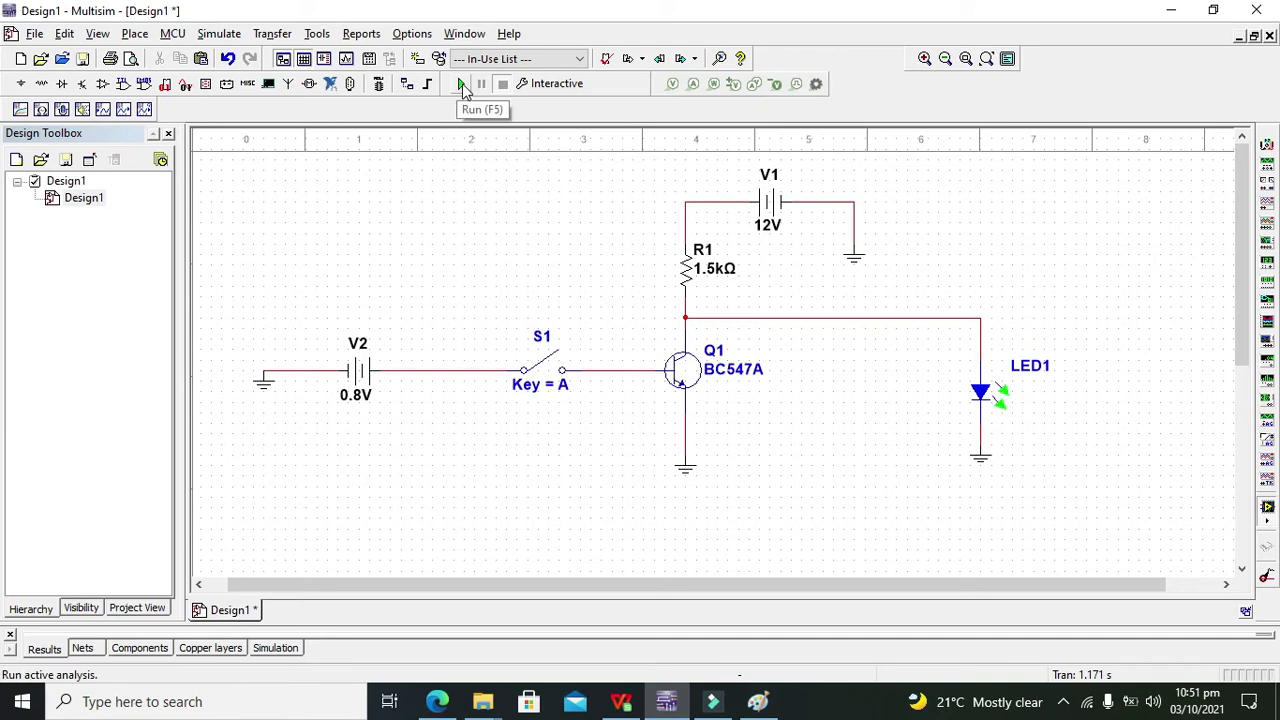
Step: Start the simulation and toggle S1 a few times, leaving it closed with LED1 dark
left_click(463, 86)
left_click(543, 373)
left_click(544, 372)
left_click(546, 373)
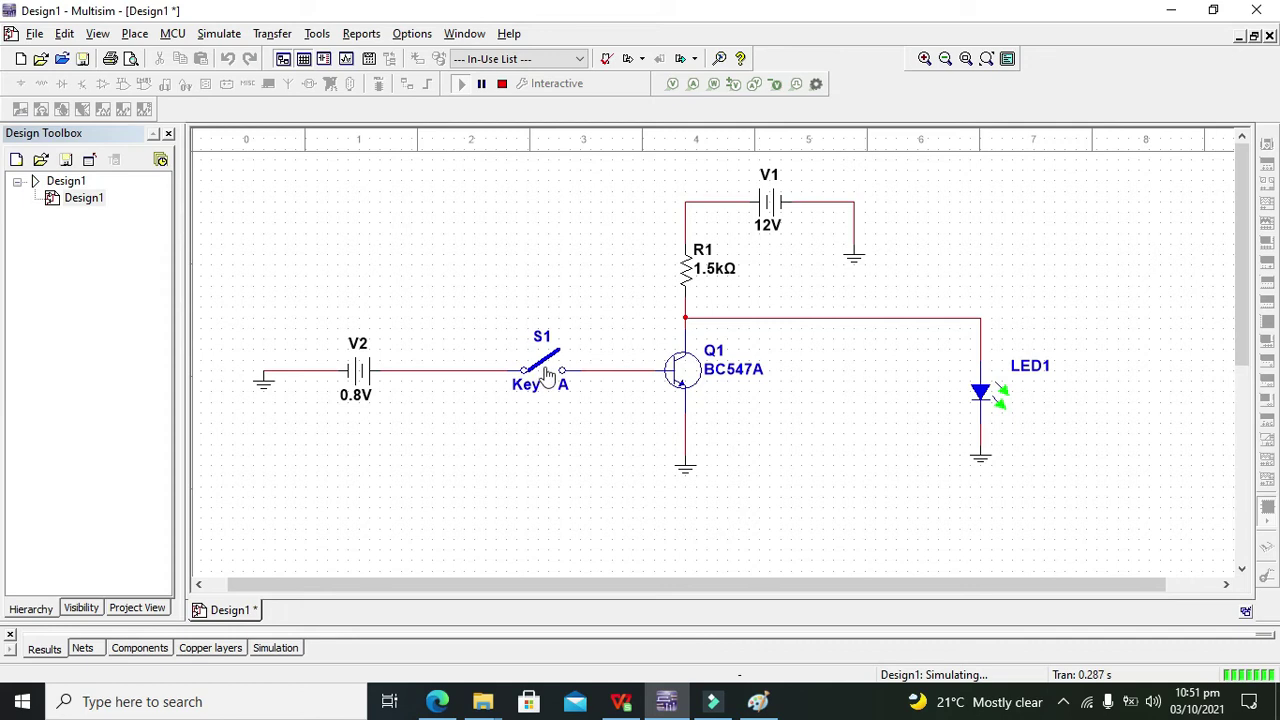
left_click(548, 374)
left_click(544, 368)
left_click(543, 374)
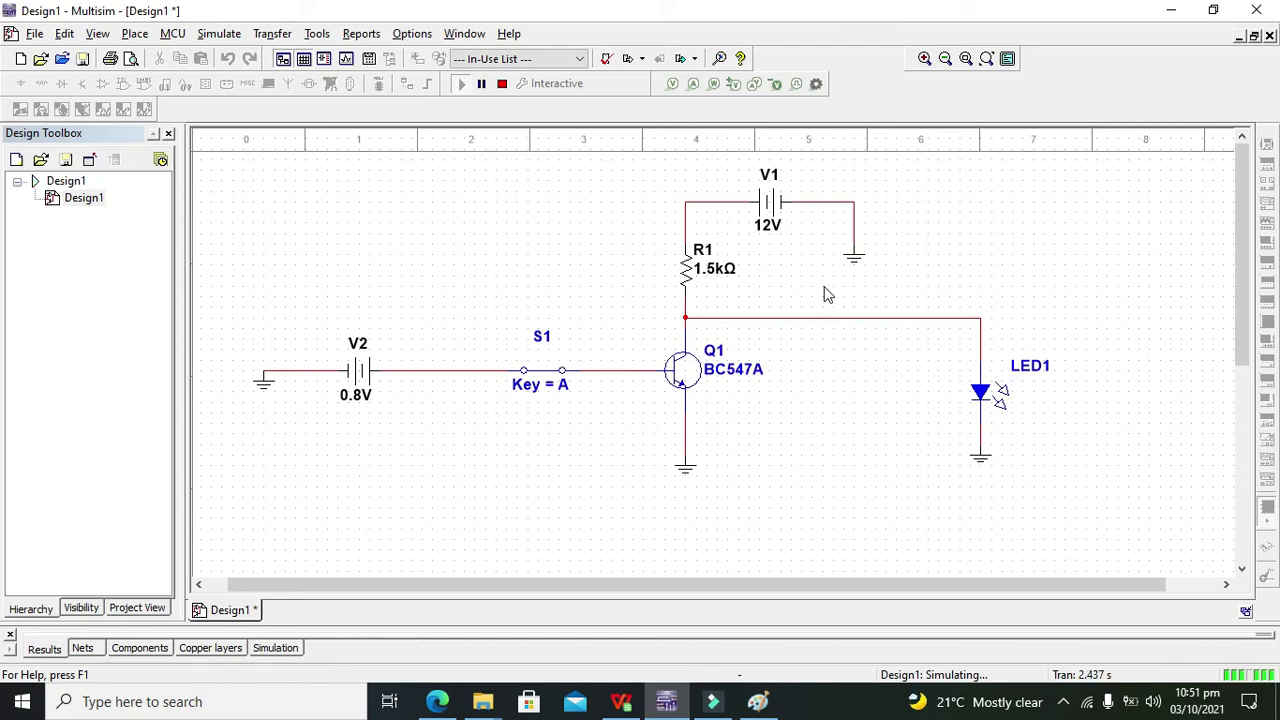
Step: Select and deselect resistor R1, then open S1 so LED1 lights
left_click(686, 278)
left_click(603, 430)
left_click(549, 377)
Step: Toggle S1 repeatedly so LED1 lights when open and goes dark when closed, ending closed
left_click(543, 372)
left_click(543, 371)
left_click(544, 372)
left_click(545, 375)
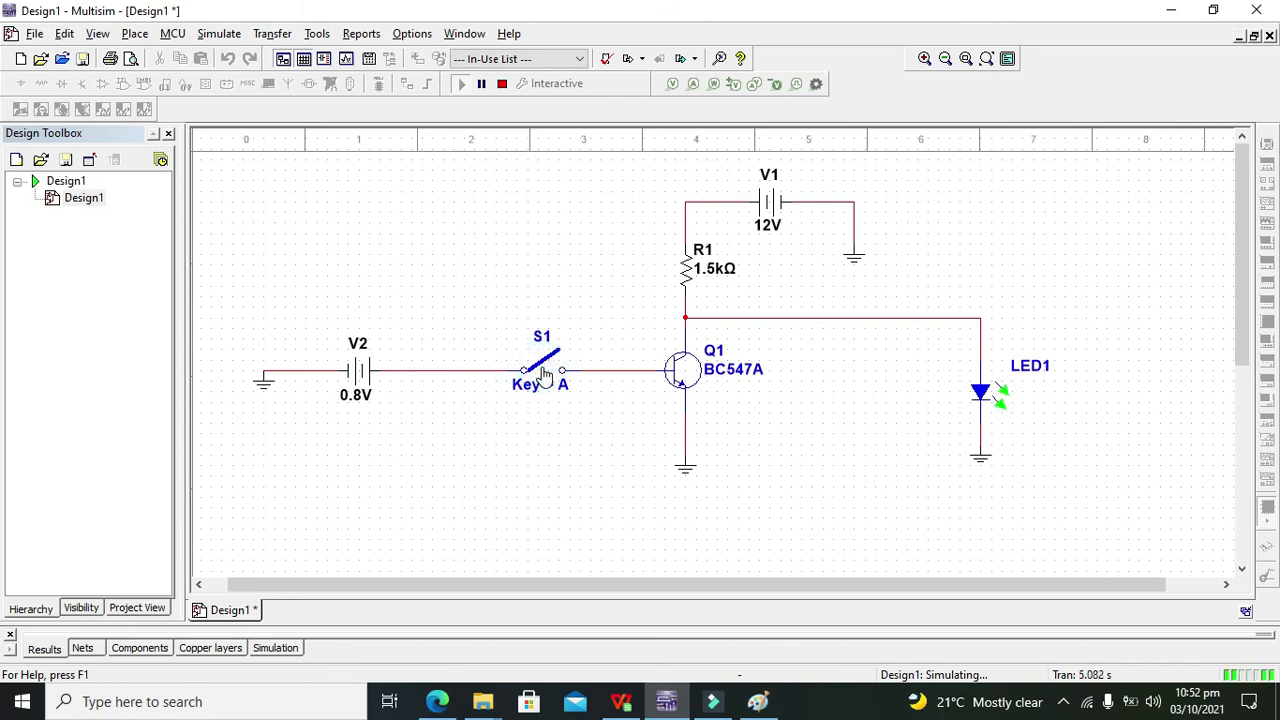
left_click(545, 374)
left_click(545, 374)
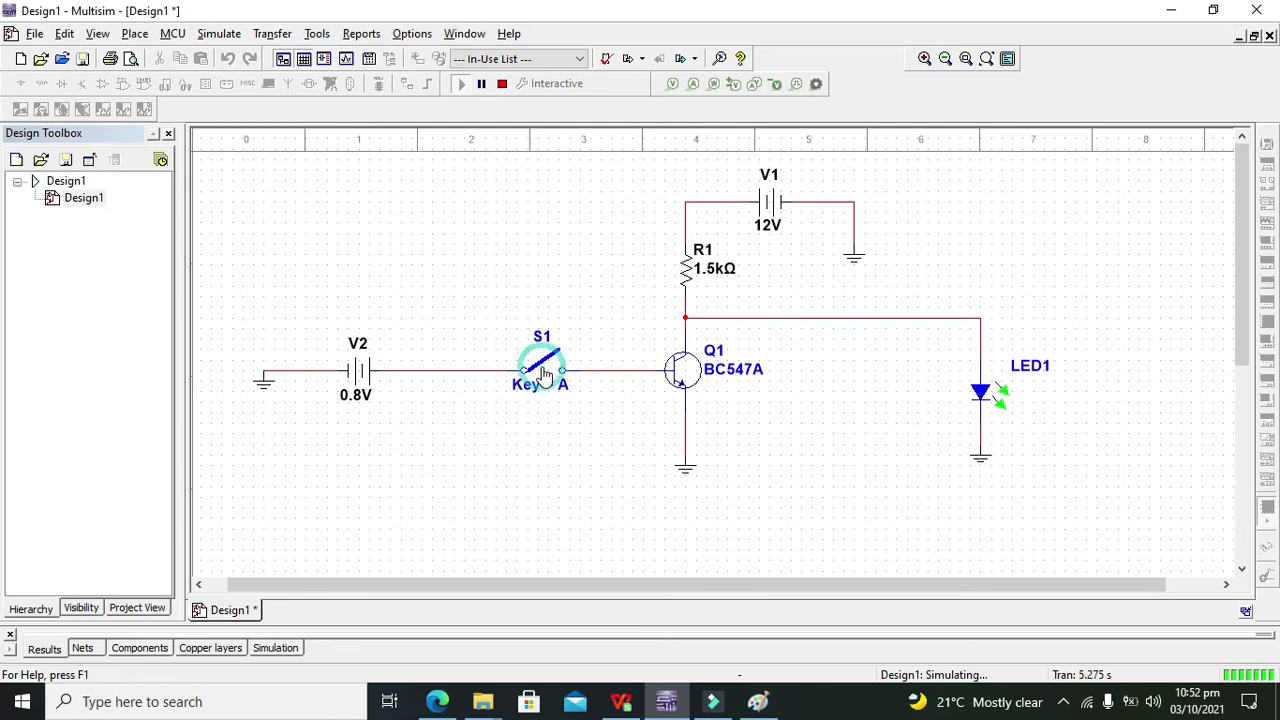
left_click(546, 373)
left_click(552, 376)
left_click(553, 377)
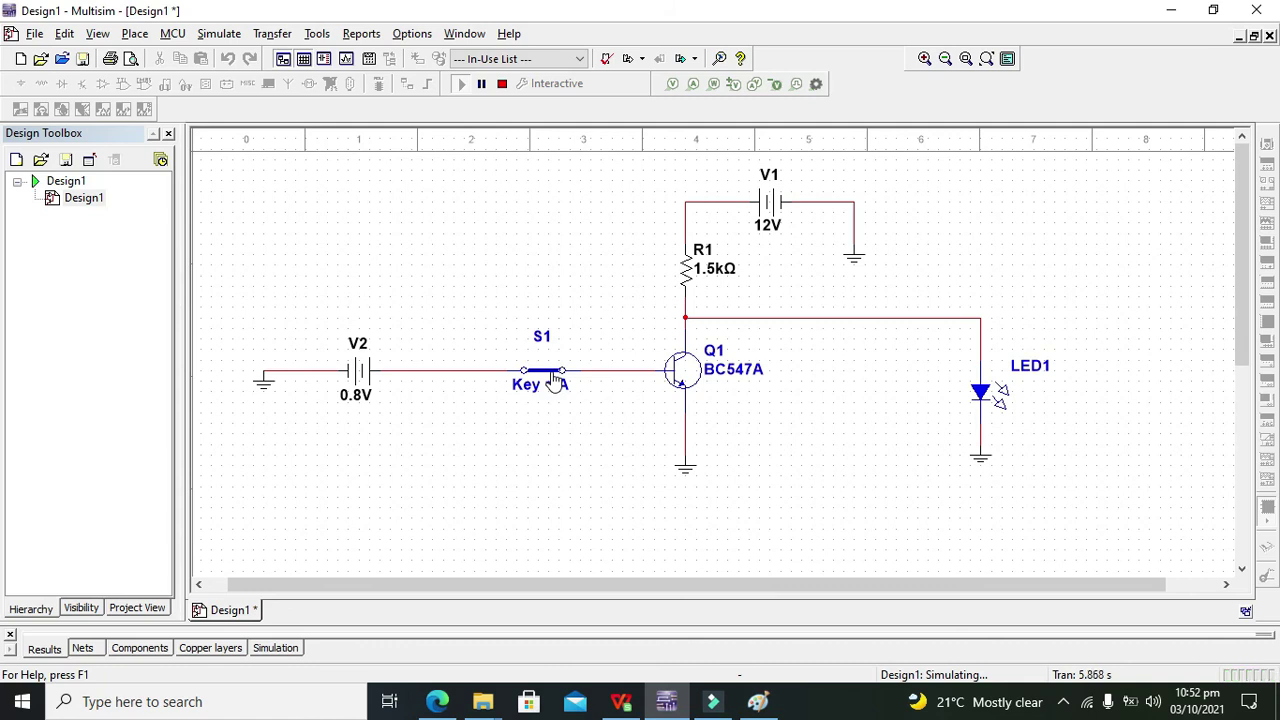
left_click(553, 378)
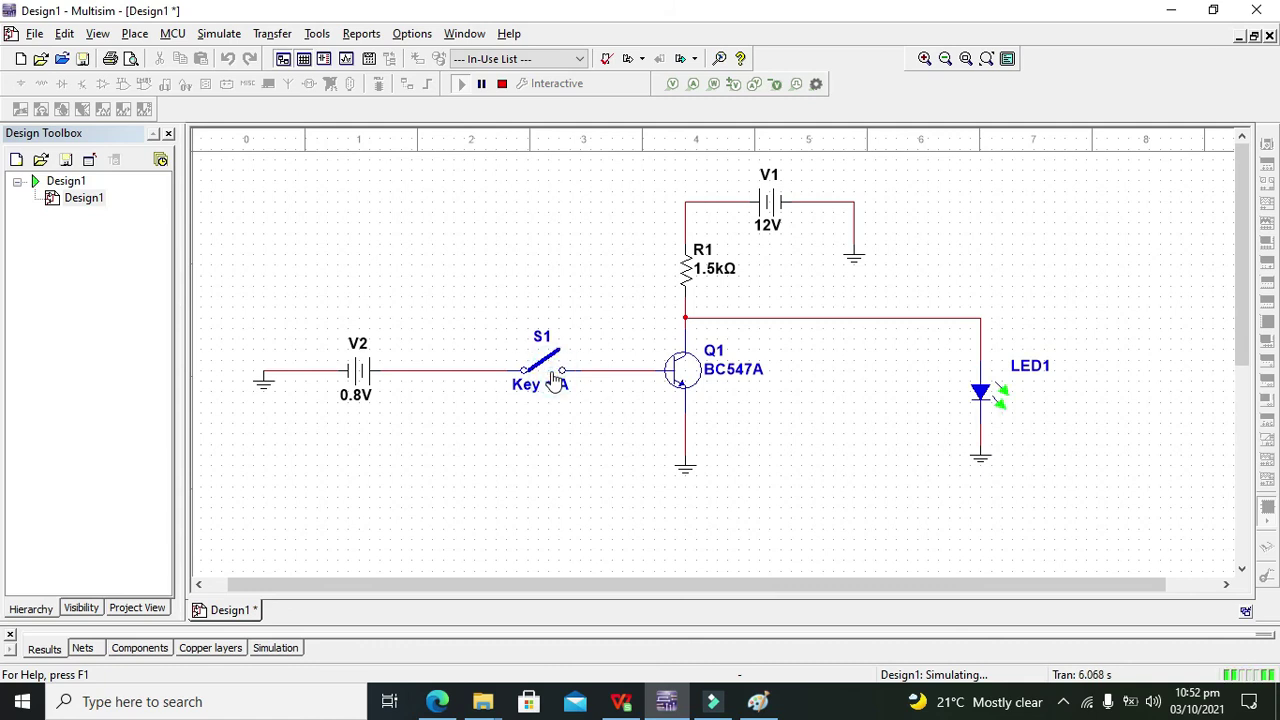
left_click(553, 378)
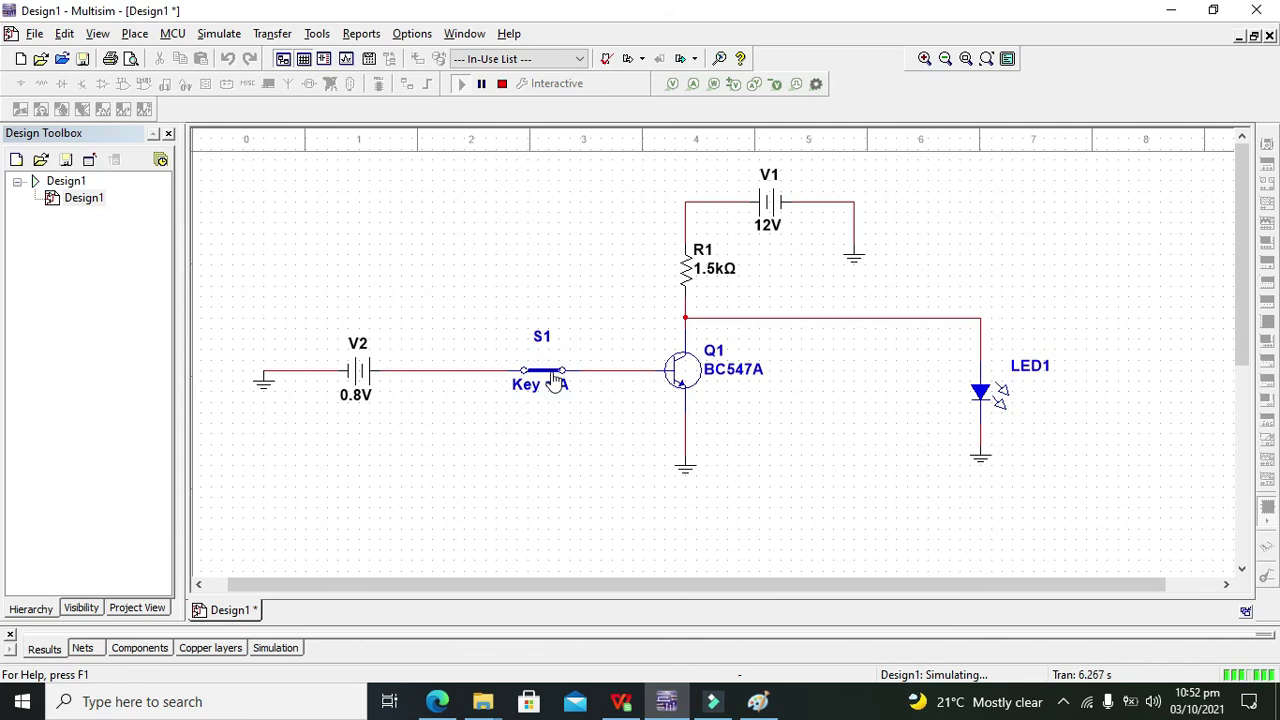